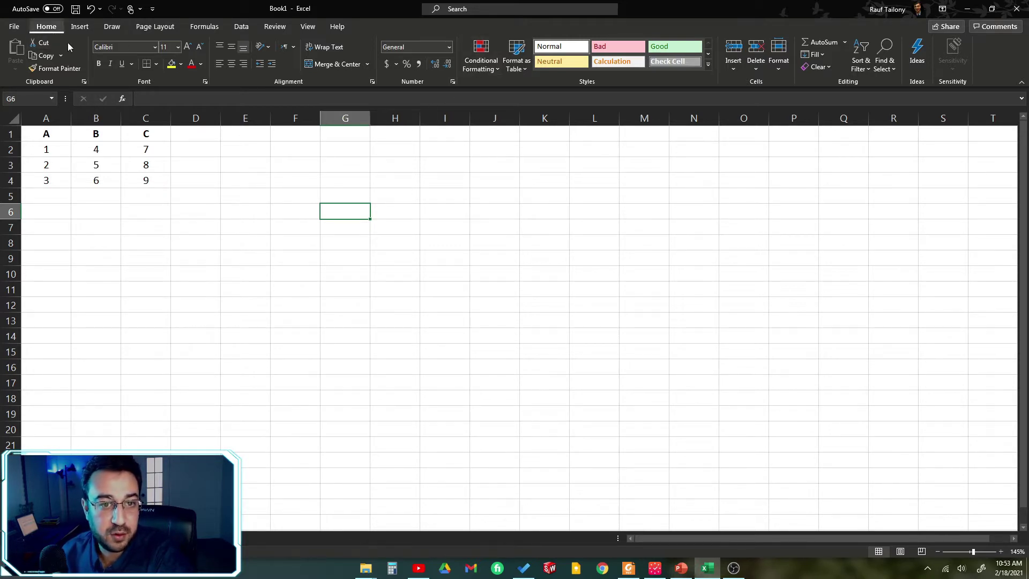
# - Glance at the Conditional Formatting menu, then select the nine numbers in A2:C4
pyautogui.click(481, 54)
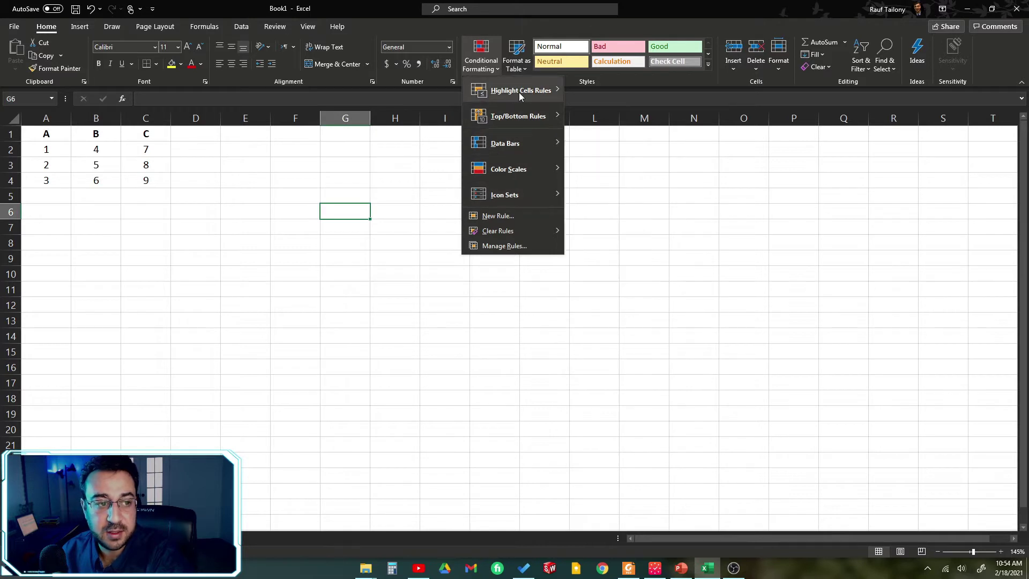
pyautogui.click(140, 223)
pyautogui.click(59, 152)
pyautogui.keyDown('shift'); pyautogui.click(144, 179); pyautogui.keyUp('shift')
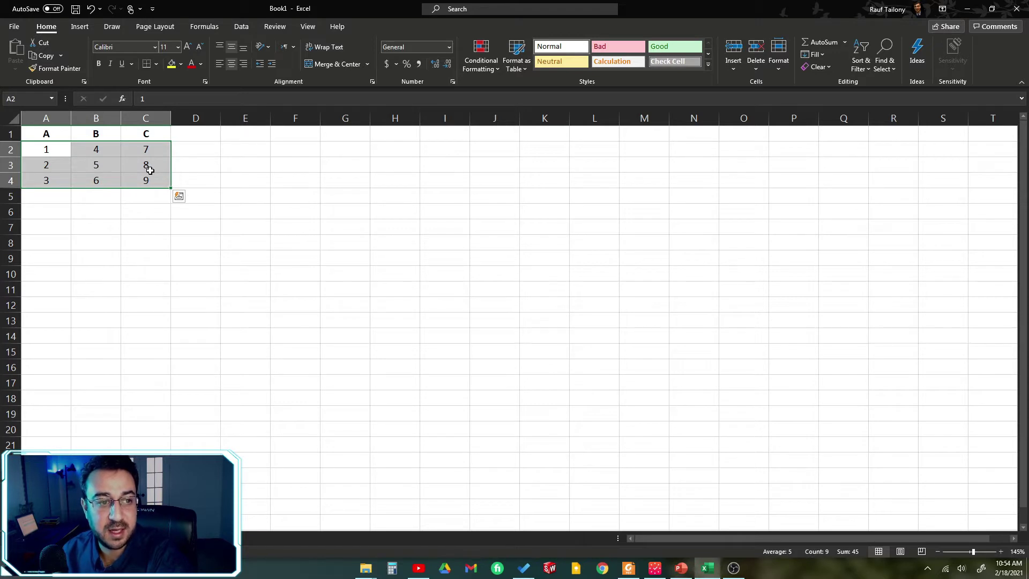
# - Start a Greater Than highlight rule on A2:C4 with threshold 4
pyautogui.click(125, 218)
pyautogui.moveTo(52, 149); pyautogui.dragTo(145, 180)
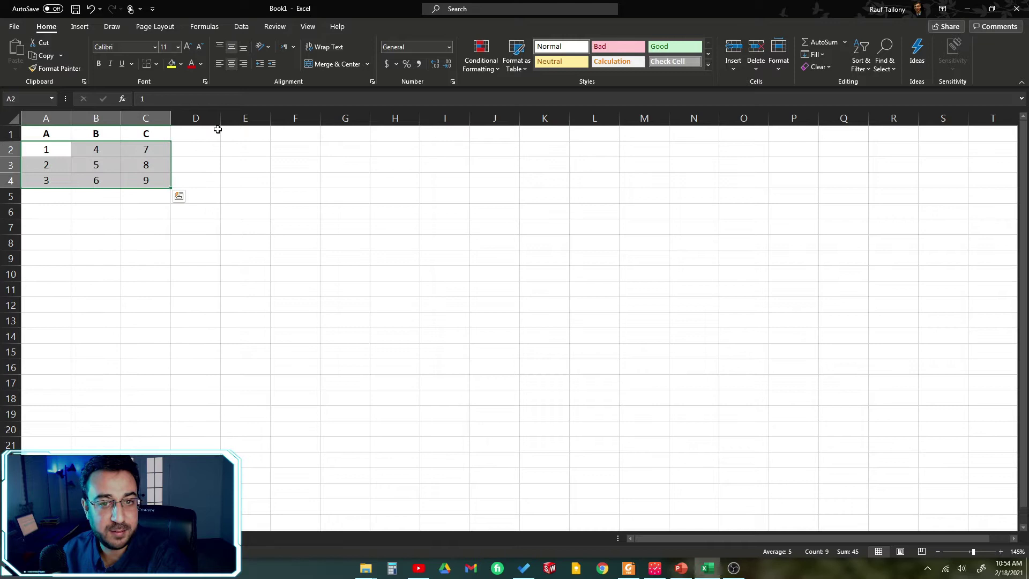
pyautogui.click(490, 68)
pyautogui.moveTo(519, 90)
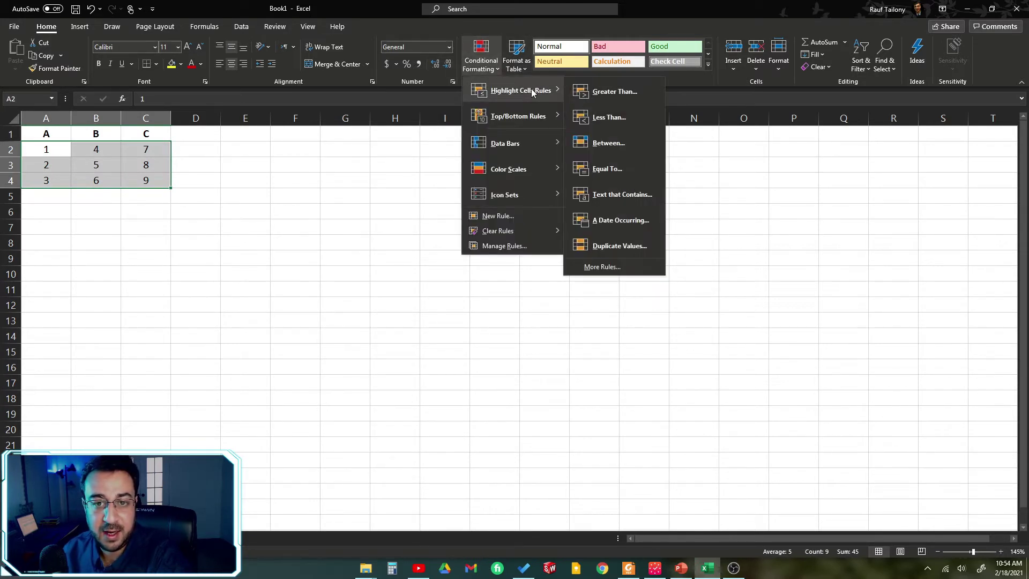
pyautogui.click(604, 92)
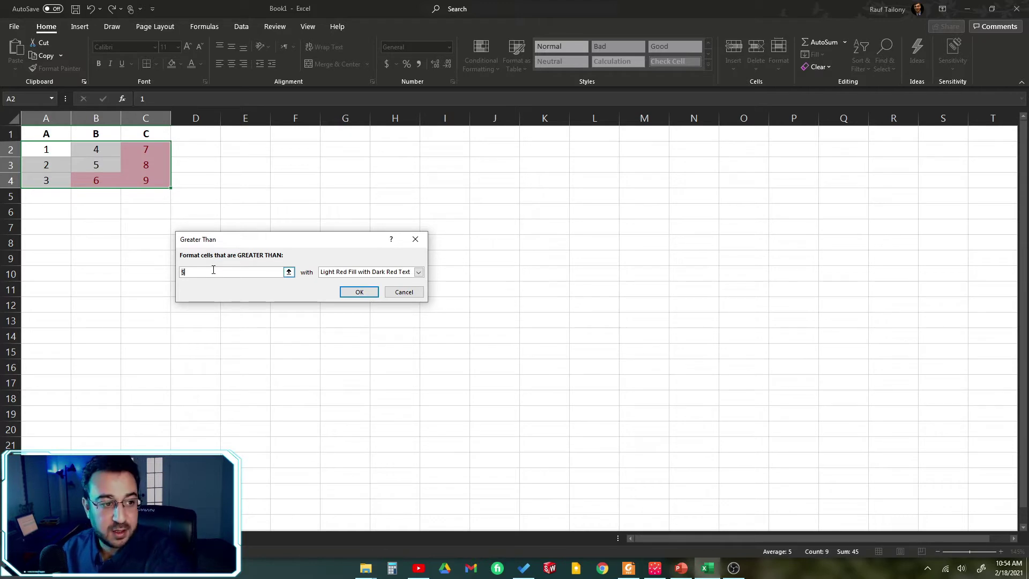
pyautogui.press('BackSpace')
pyautogui.write('6')
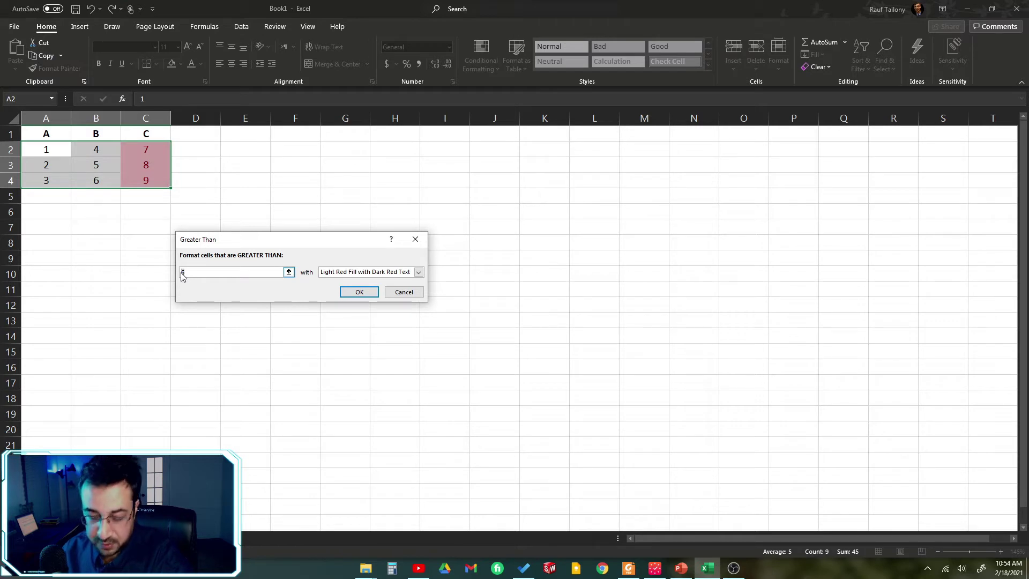
pyautogui.write('4')
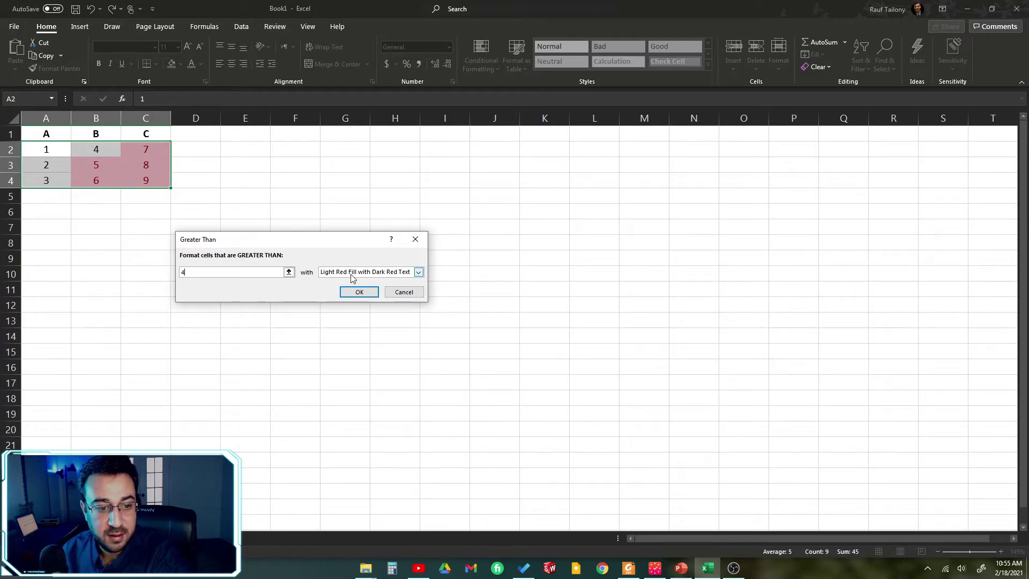
# - Preview the highlight formats, then apply Yellow Fill with Dark Yellow Text to values above 4
pyautogui.click(418, 272)
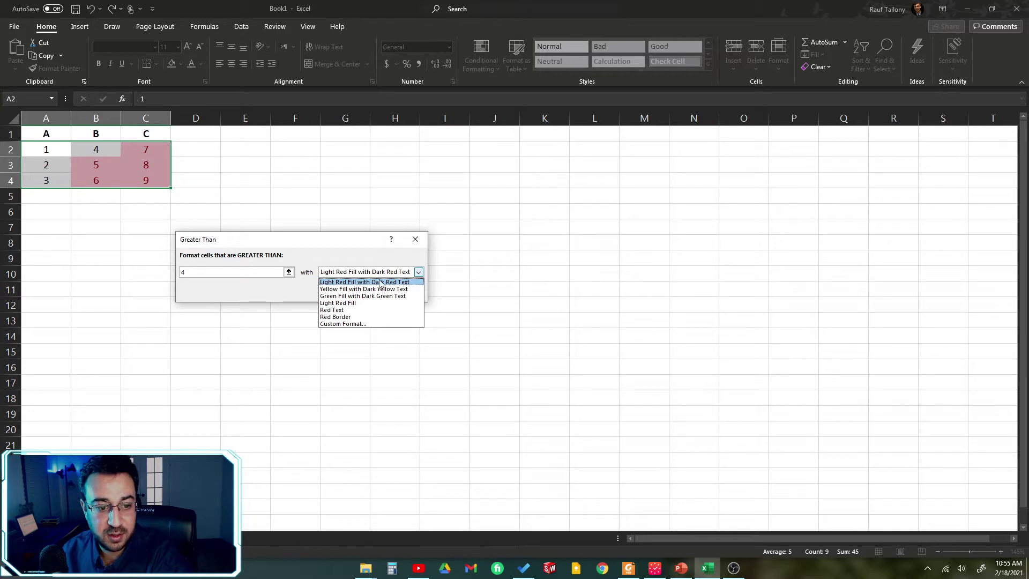
pyautogui.click(372, 289)
pyautogui.click(419, 272)
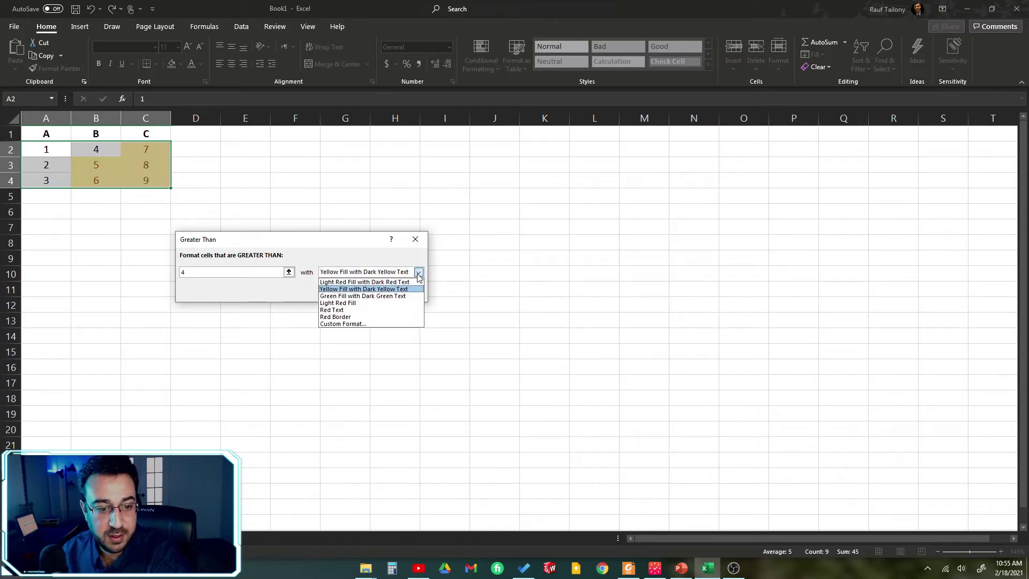
pyautogui.click(374, 296)
pyautogui.click(419, 273)
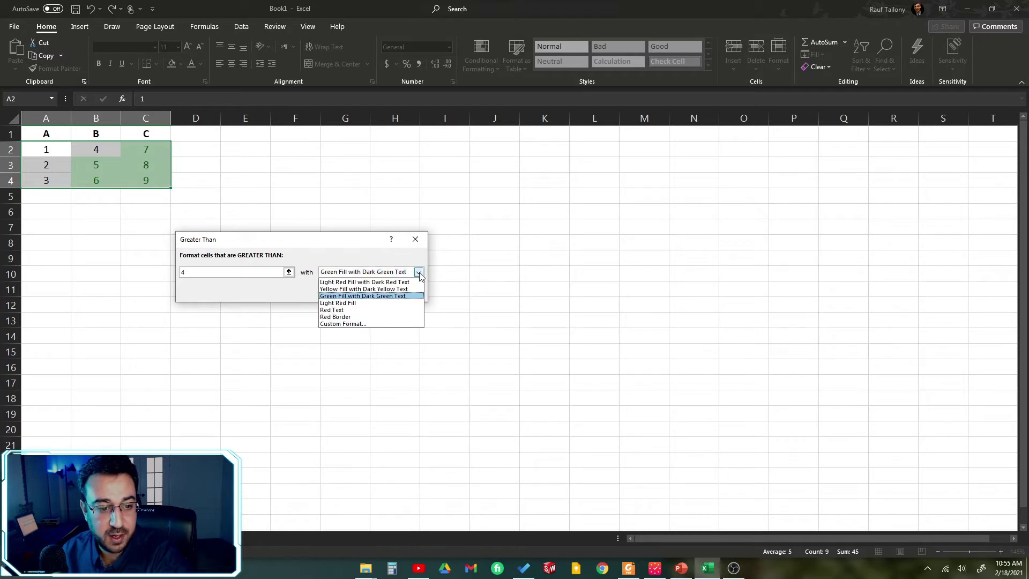
pyautogui.click(358, 303)
pyautogui.click(419, 272)
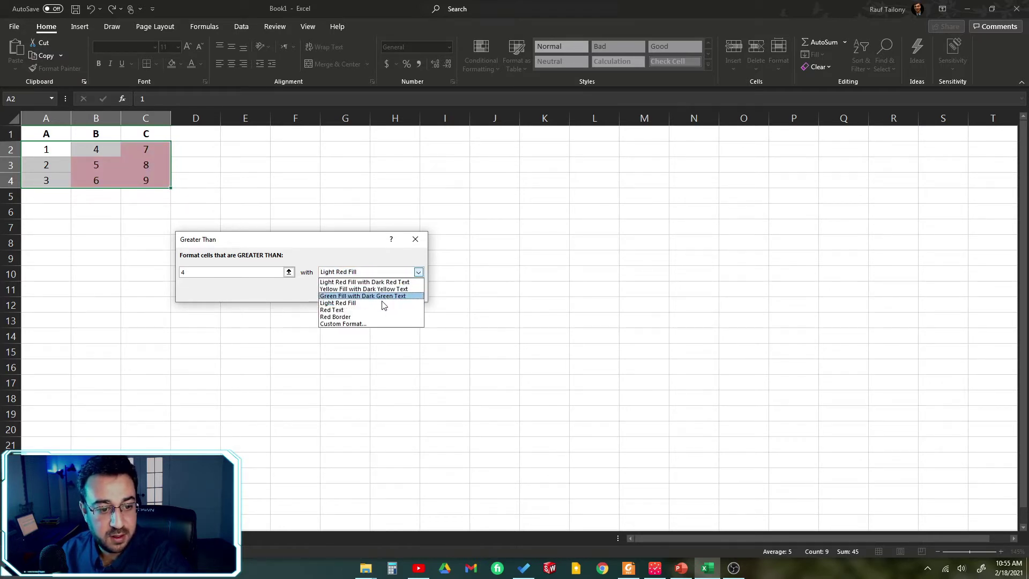
pyautogui.click(349, 310)
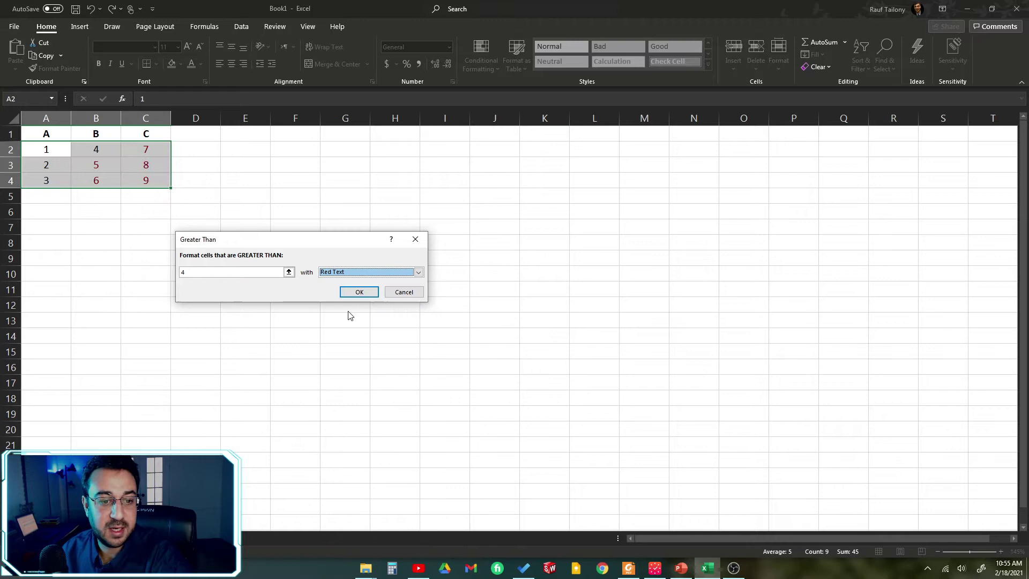
pyautogui.click(418, 273)
pyautogui.click(387, 290)
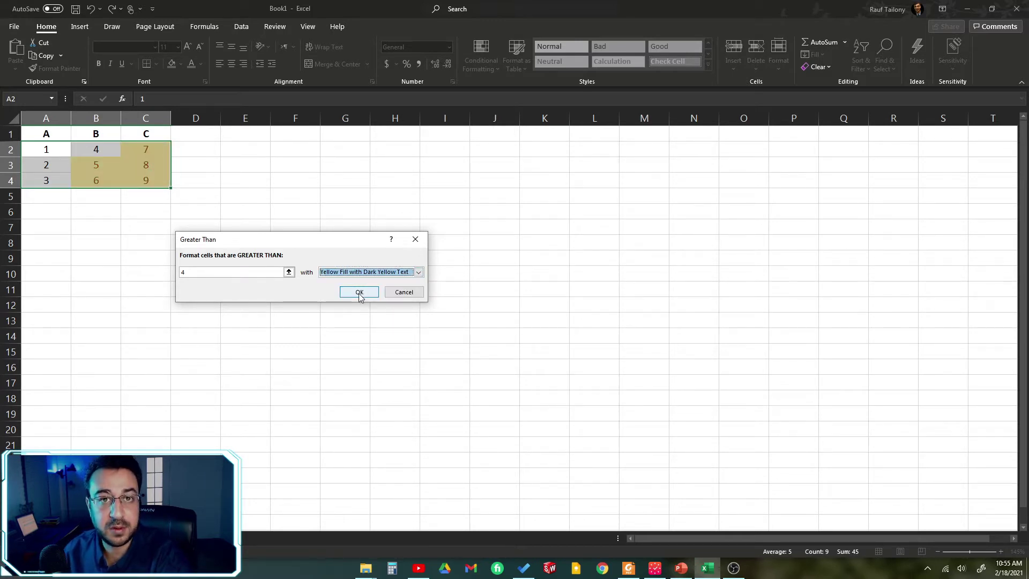
pyautogui.click(359, 292)
# - Deselect the table and click the empty cells below it, ending on A6
pyautogui.click(297, 278)
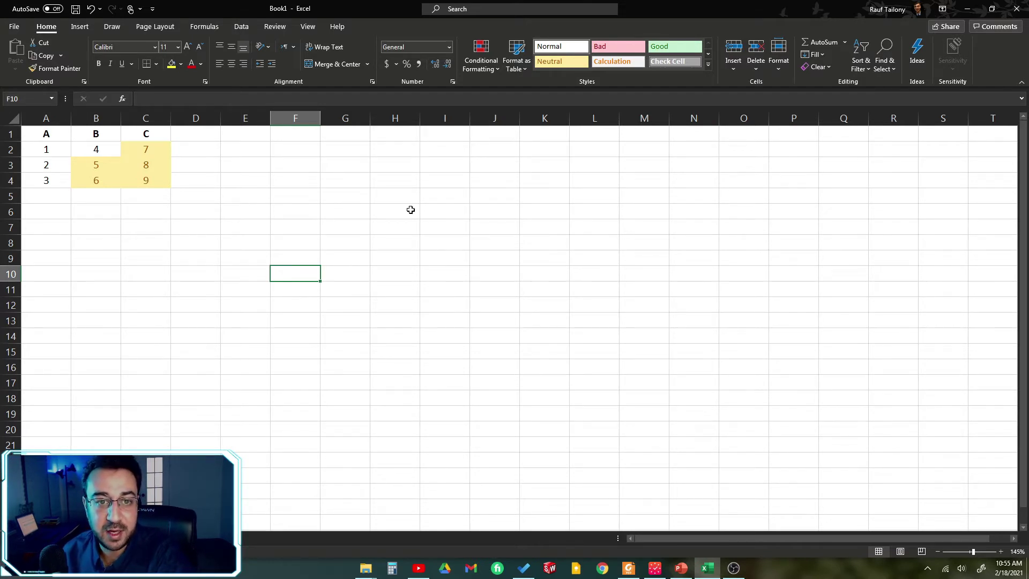
pyautogui.click(166, 198)
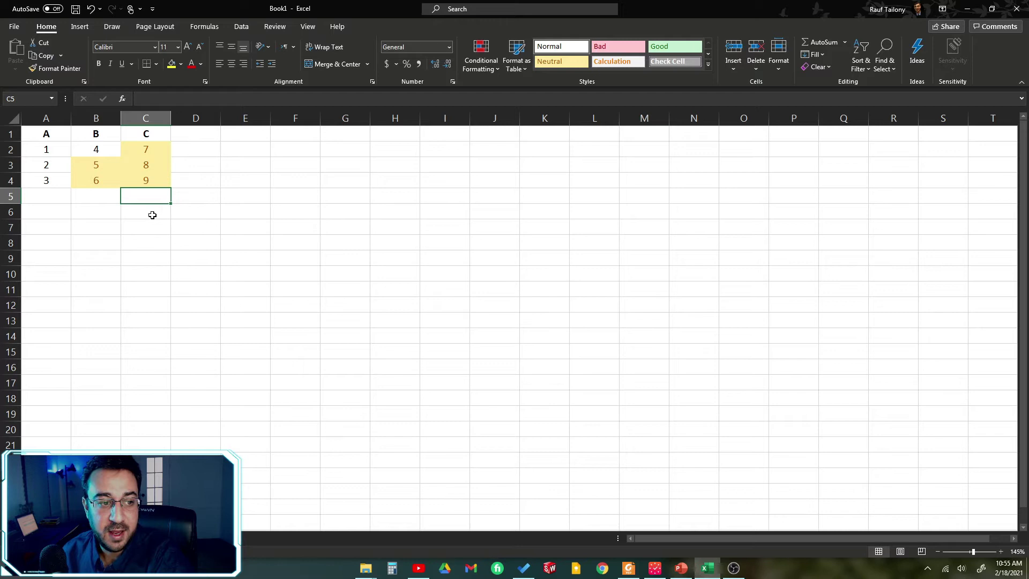
pyautogui.click(152, 215)
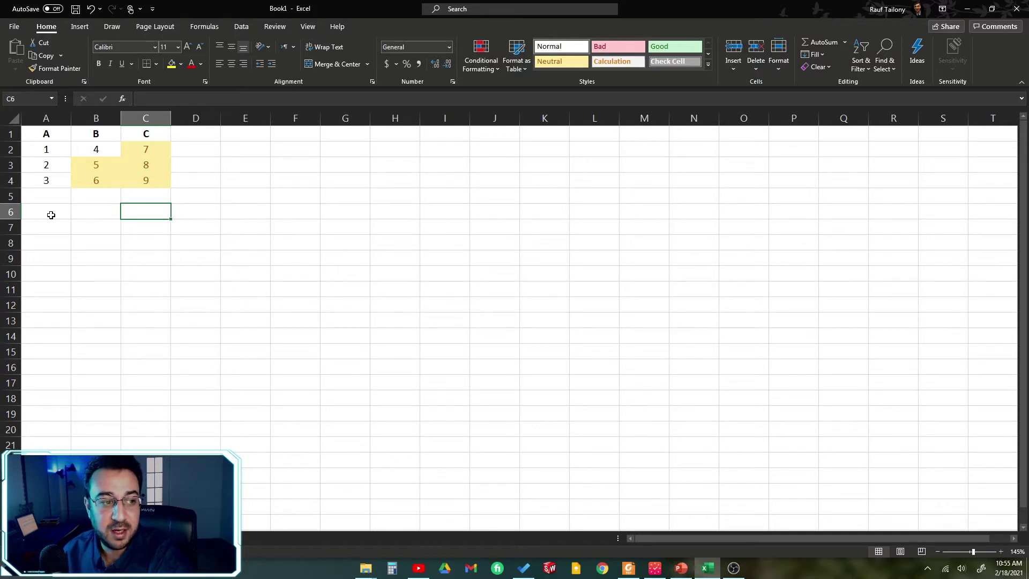
pyautogui.click(50, 214)
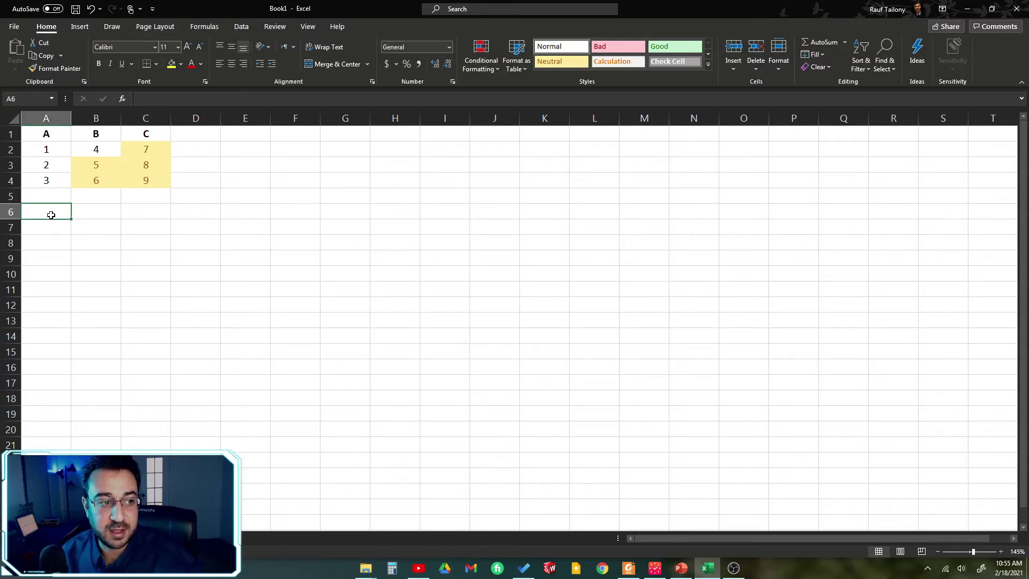
# - Apply a Between 3 and 7 light red rule to A2:C4, then select the 8 and 9 cells
pyautogui.moveTo(54, 150); pyautogui.dragTo(153, 181)
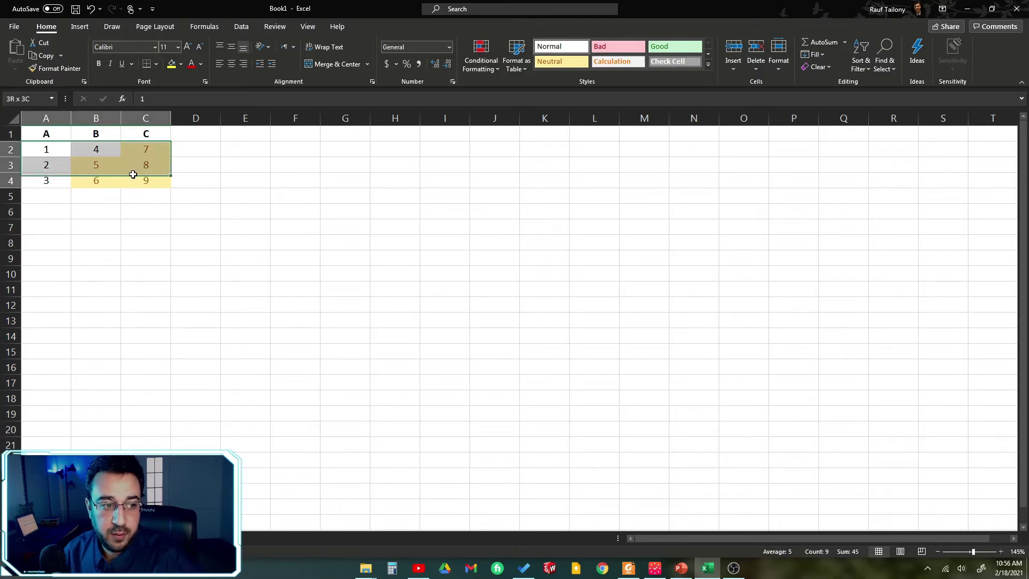
pyautogui.click(483, 68)
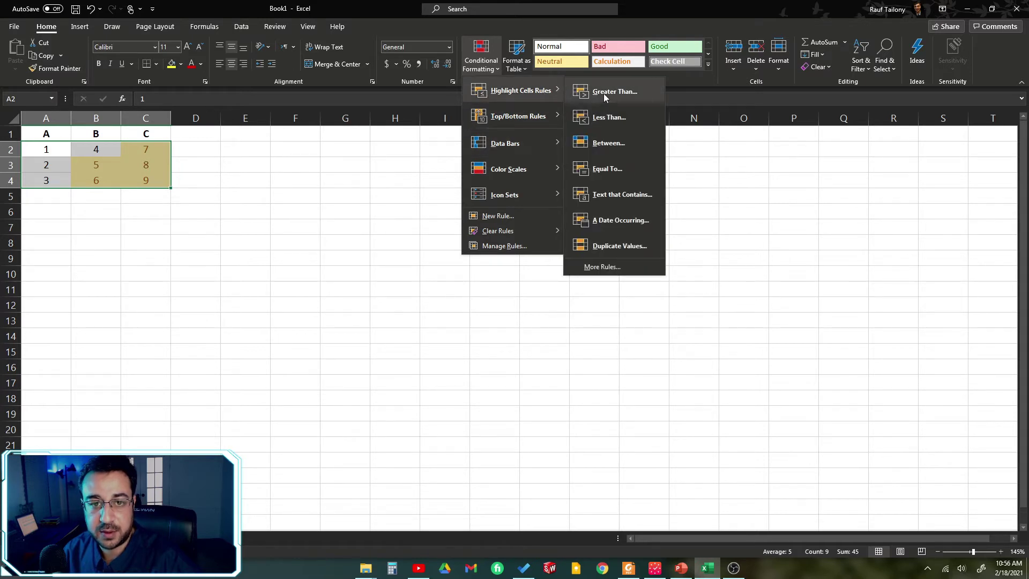
pyautogui.moveTo(520, 90)
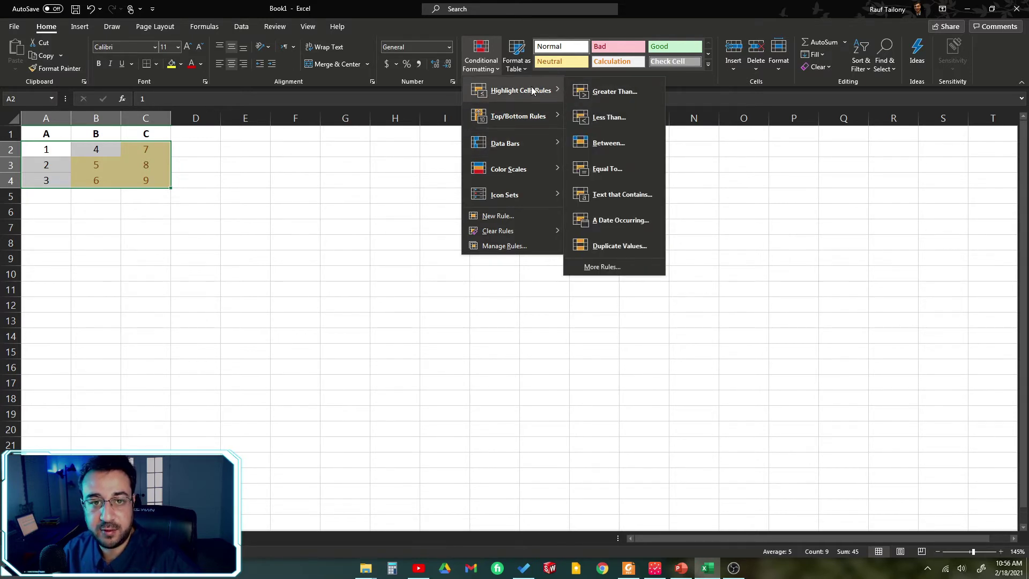
pyautogui.click(607, 142)
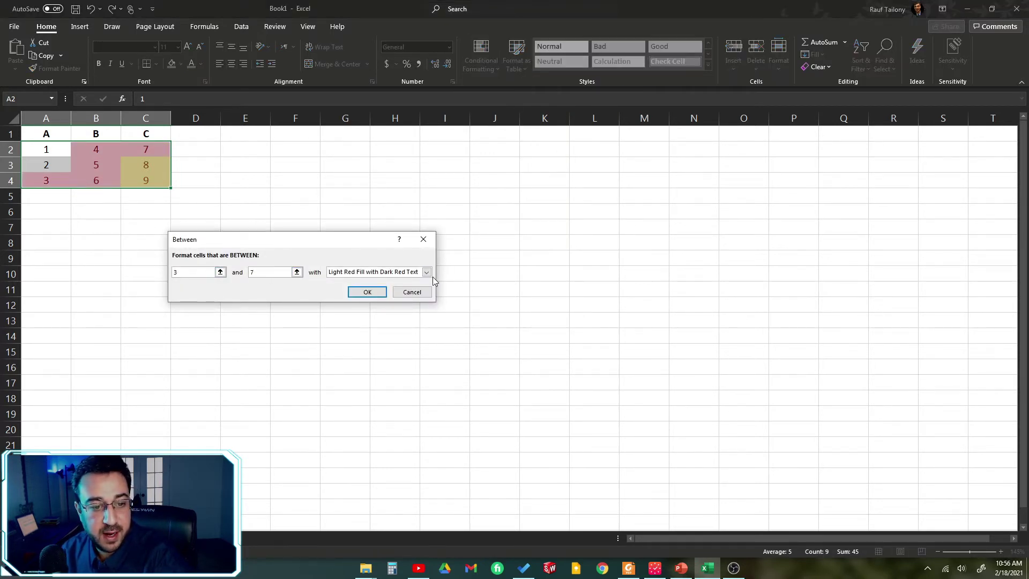
pyautogui.click(379, 295)
pyautogui.click(175, 241)
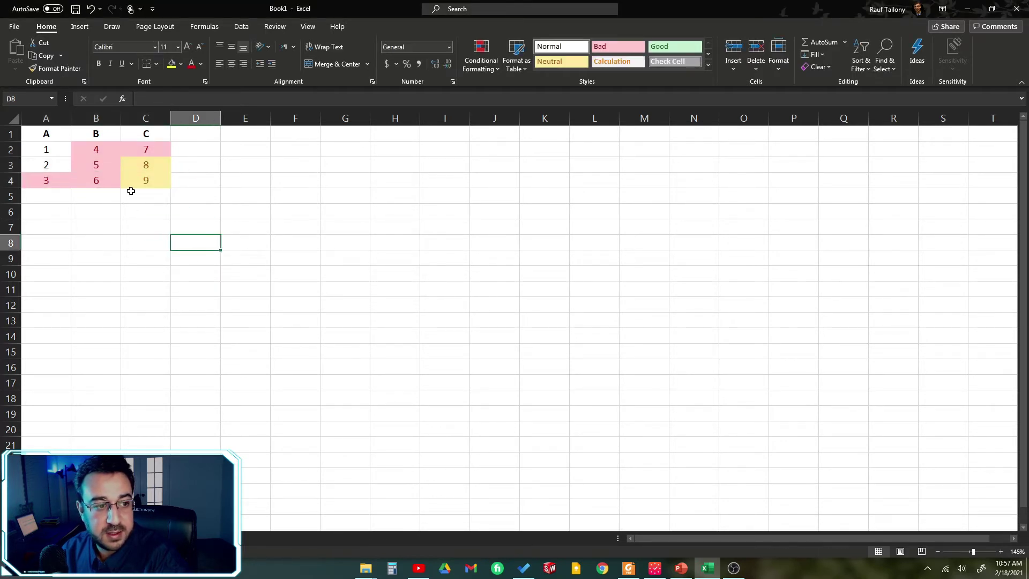
pyautogui.moveTo(136, 165); pyautogui.dragTo(138, 174)
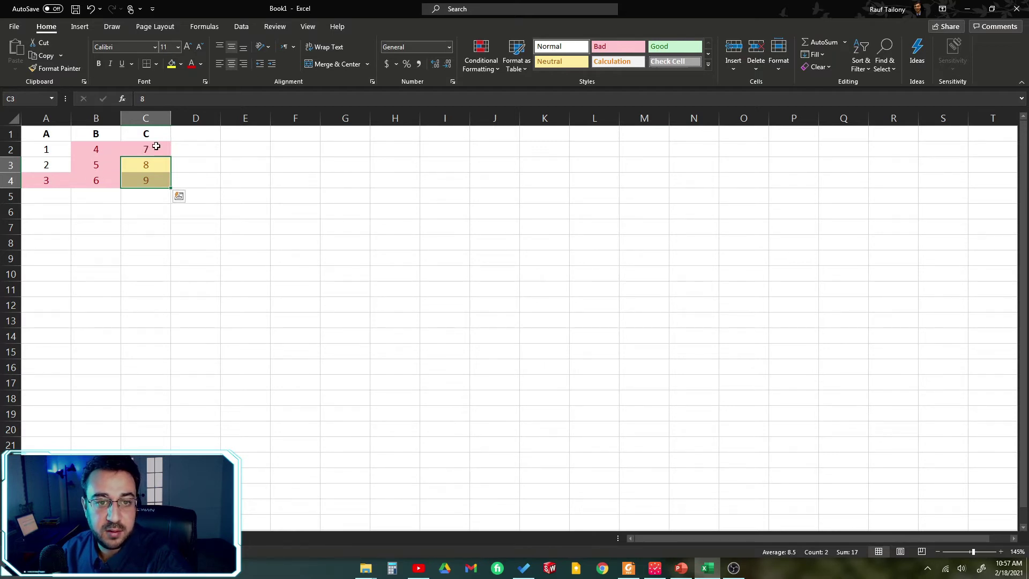
# - Apply a Between 3 and 5 highlight rule to the selected column C cells
pyautogui.click(513, 65)
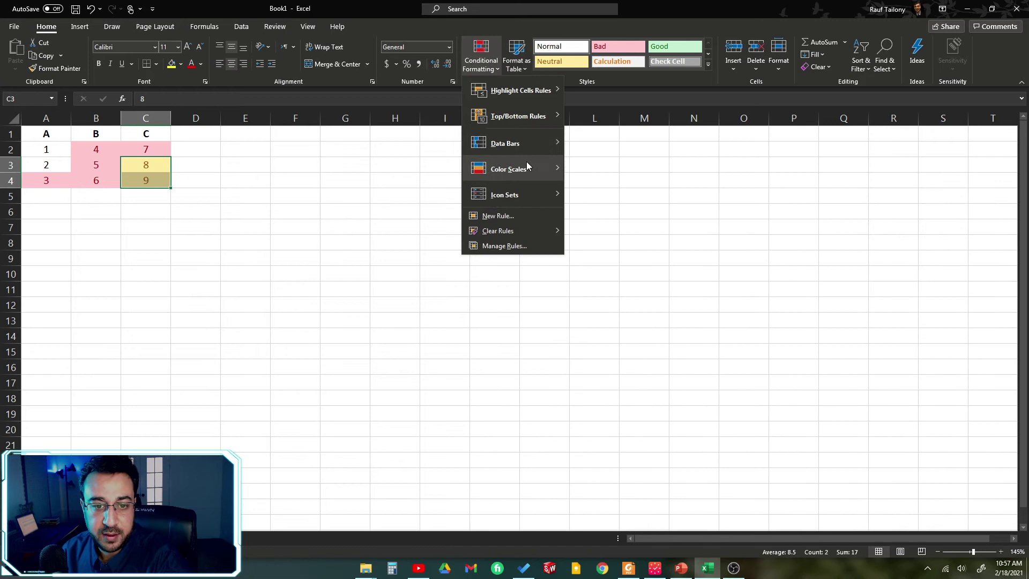
pyautogui.moveTo(520, 90)
pyautogui.click(608, 144)
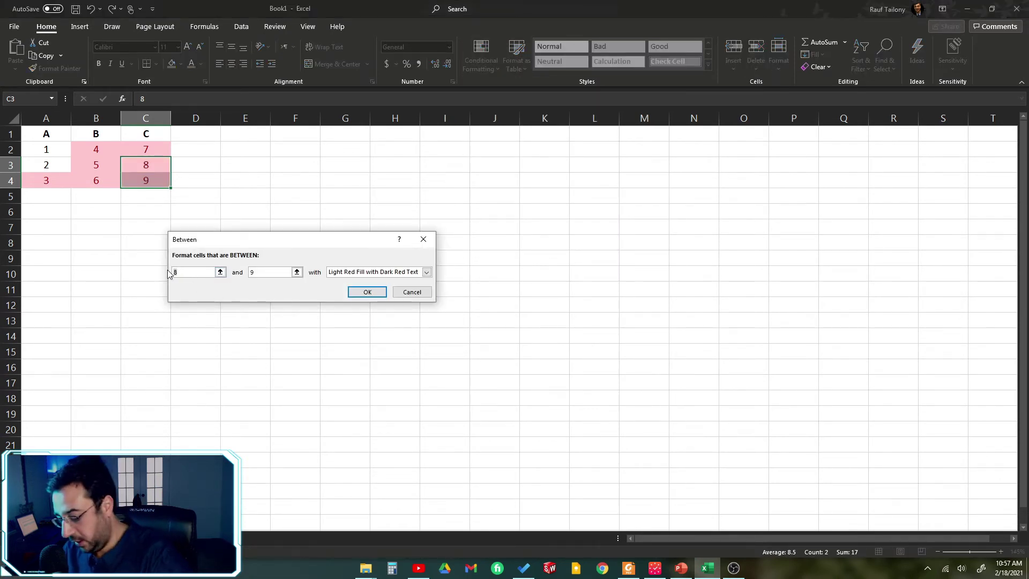
pyautogui.write('3')
pyautogui.press('Tab')
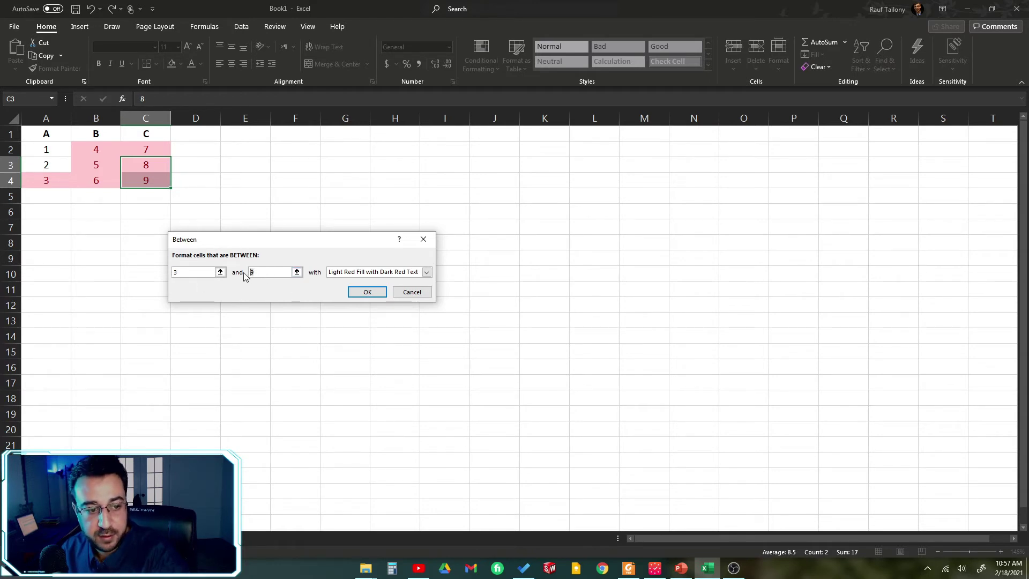
pyautogui.write('5')
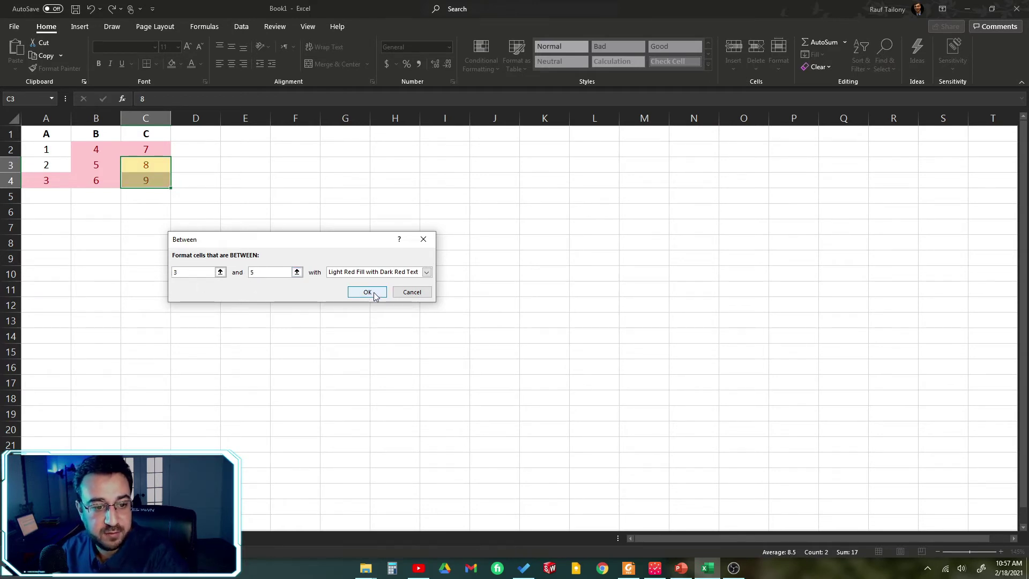
pyautogui.click(367, 292)
pyautogui.click(409, 243)
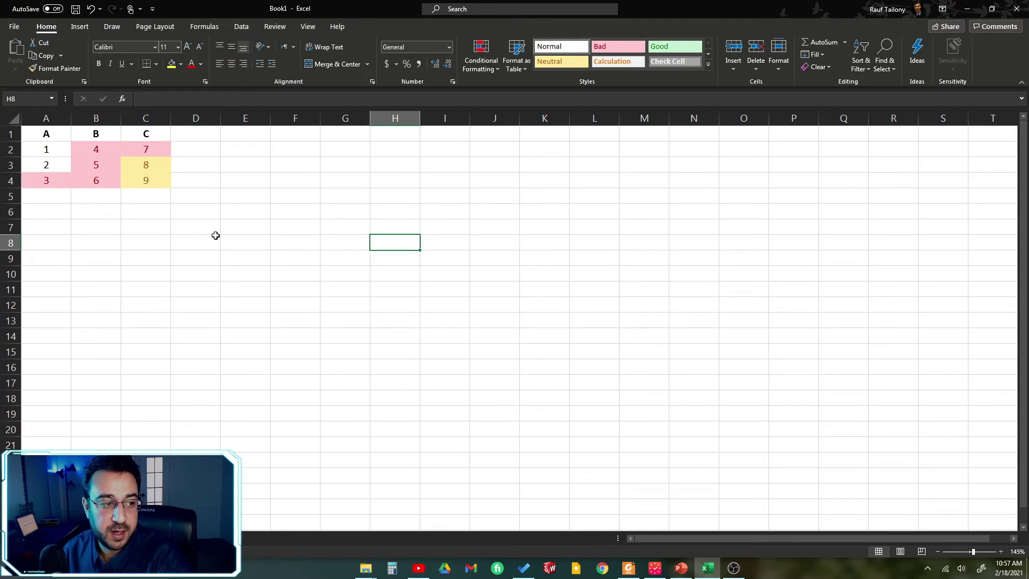
# - Undo both between rules with two Ctrl+Z presses
pyautogui.hotkey('ctrl', 'z')
pyautogui.hotkey('ctrl', 'z')
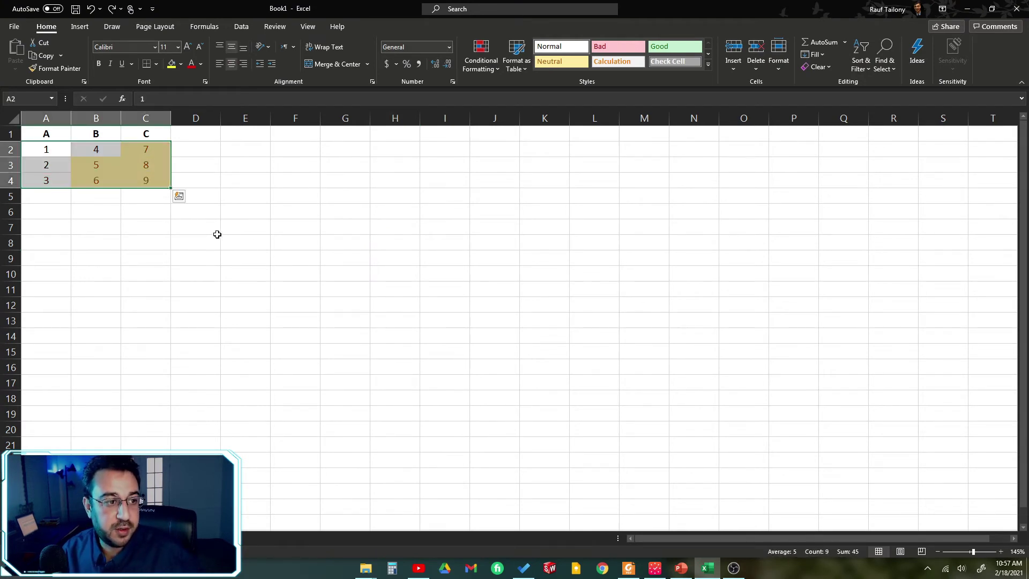
pyautogui.click(164, 232)
# - Select the number block and open Conditional Formatting to preview icon sets
pyautogui.moveTo(37, 151); pyautogui.dragTo(148, 180)
pyautogui.hotkey('ctrl', 'z')
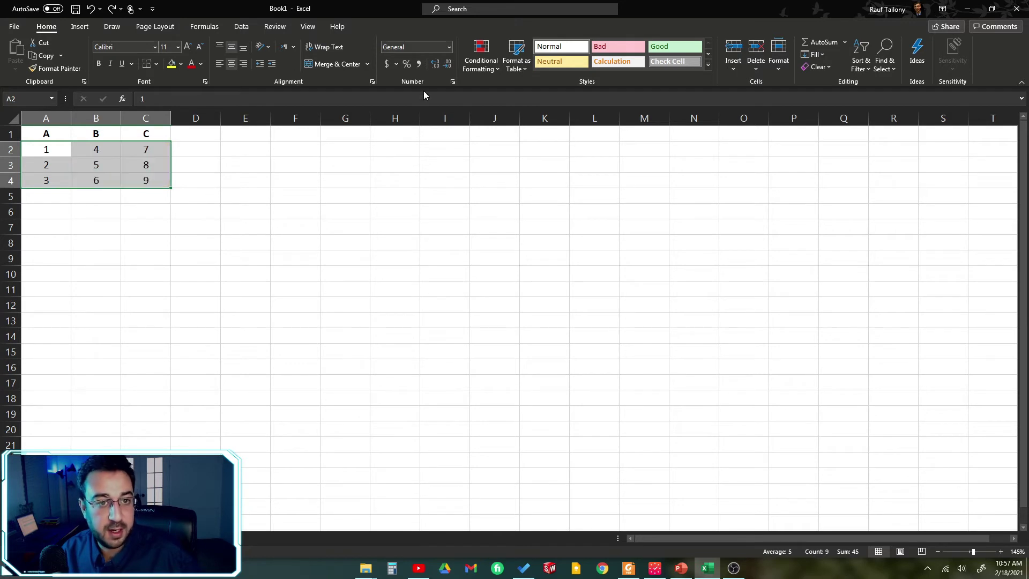
pyautogui.click(481, 59)
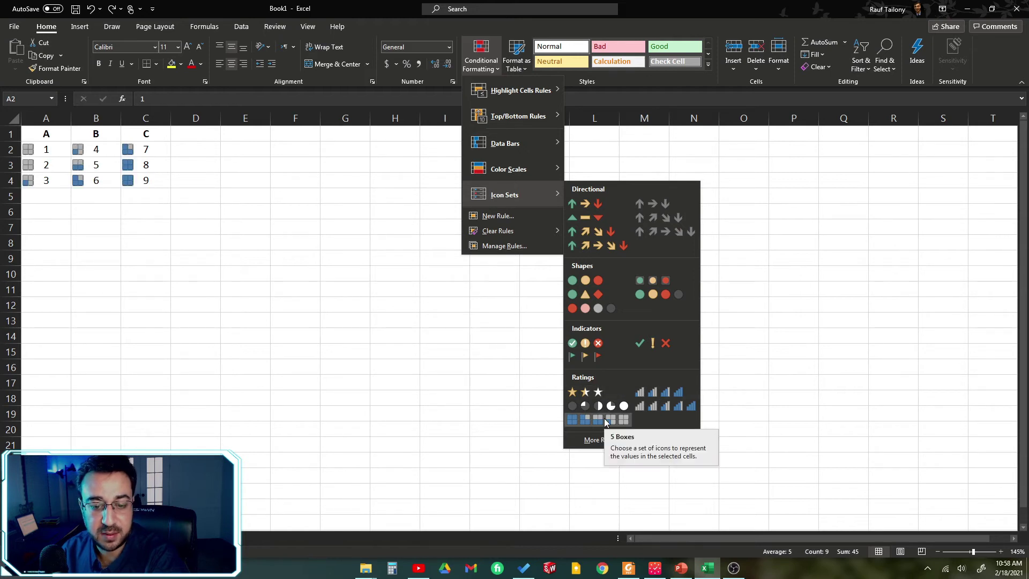
# - Apply the 3 Arrows (Colored) icon set, then review it in Manage Rules
pyautogui.click(584, 207)
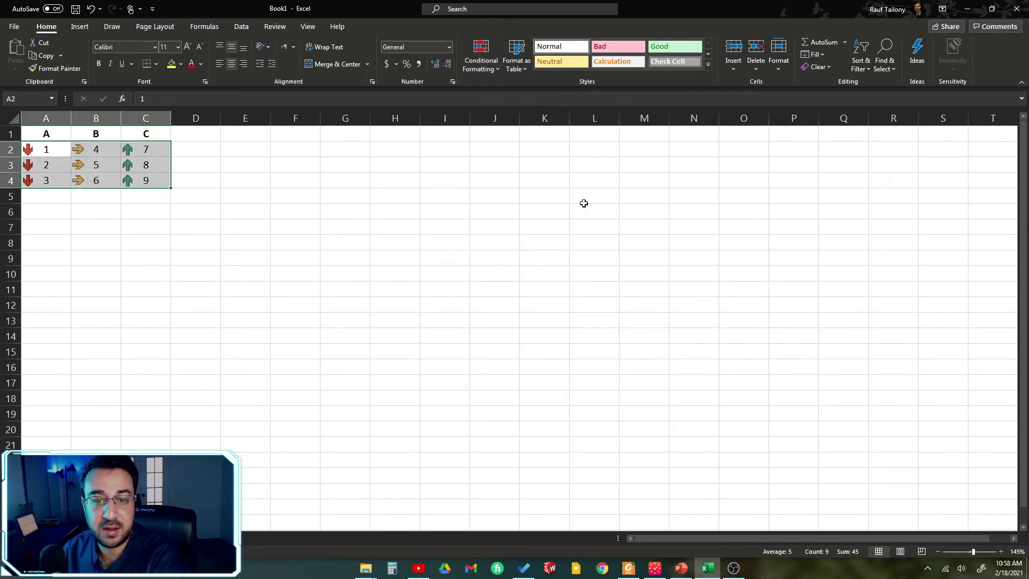
pyautogui.click(492, 69)
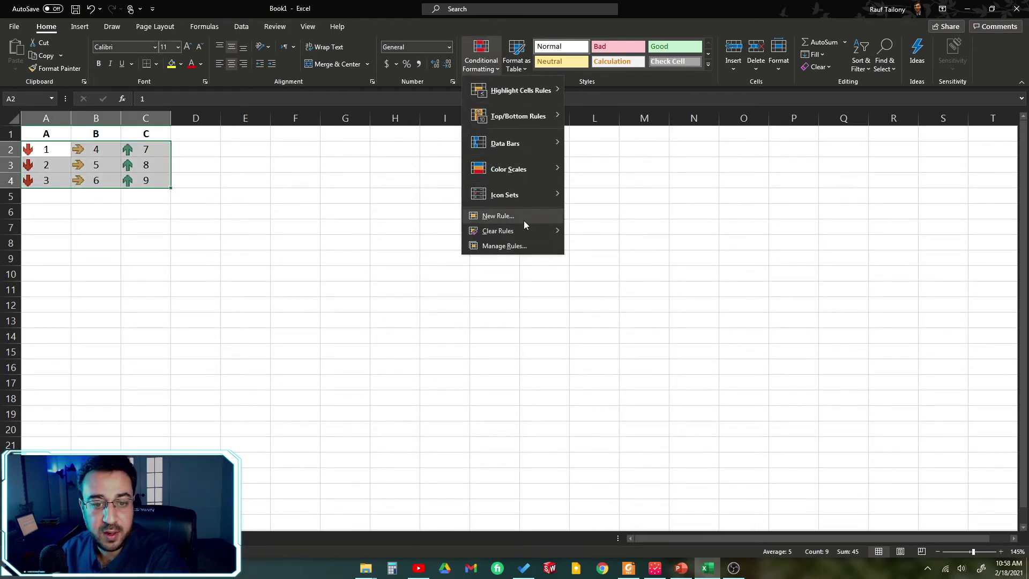
pyautogui.click(509, 248)
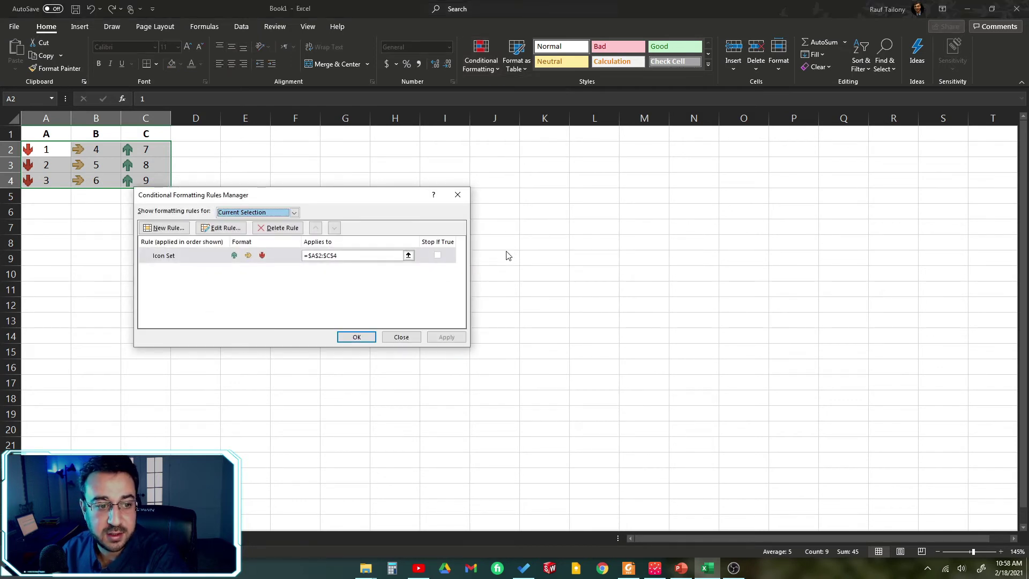
pyautogui.click(402, 336)
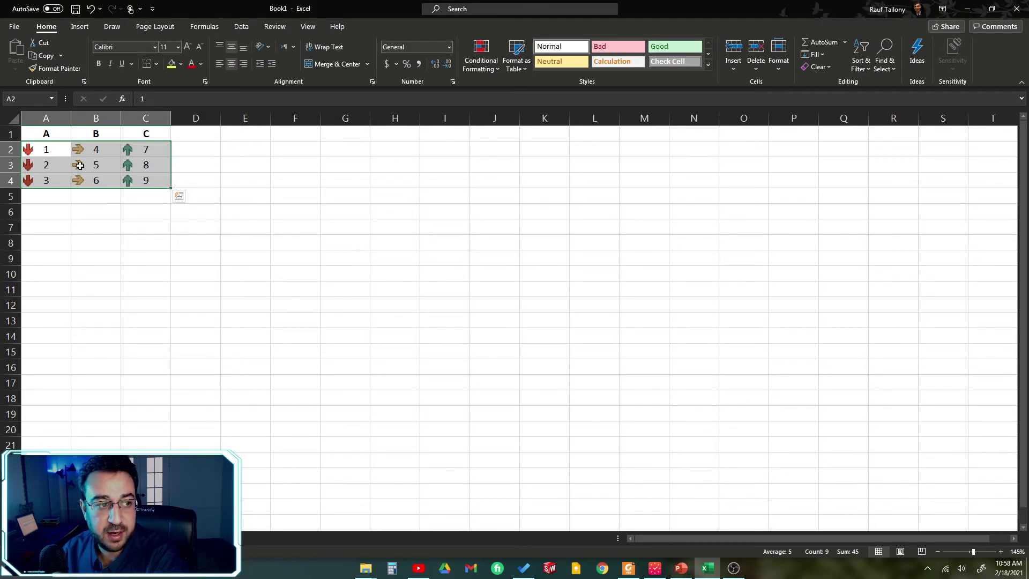
pyautogui.click(491, 76)
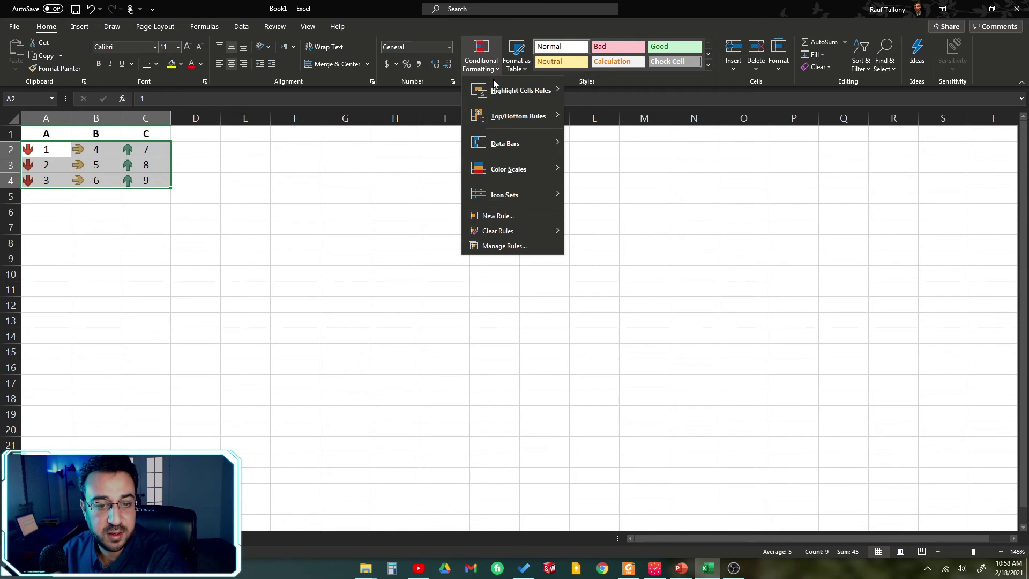
pyautogui.click(504, 247)
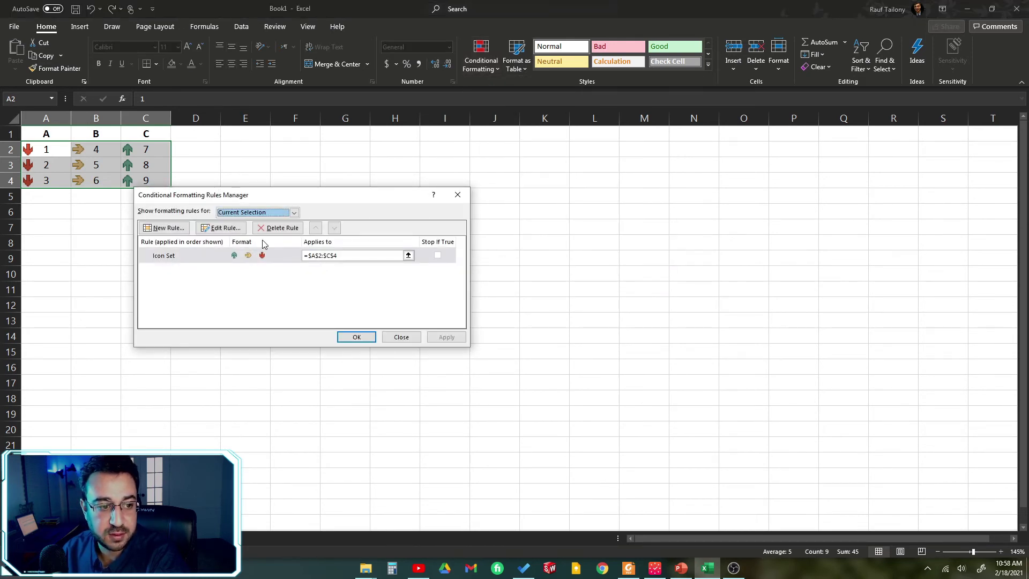
# - Replace the arrow icon rule with the four-circle icon set and reopen Manage Rules
pyautogui.press('Delete')
pyautogui.press('Return')
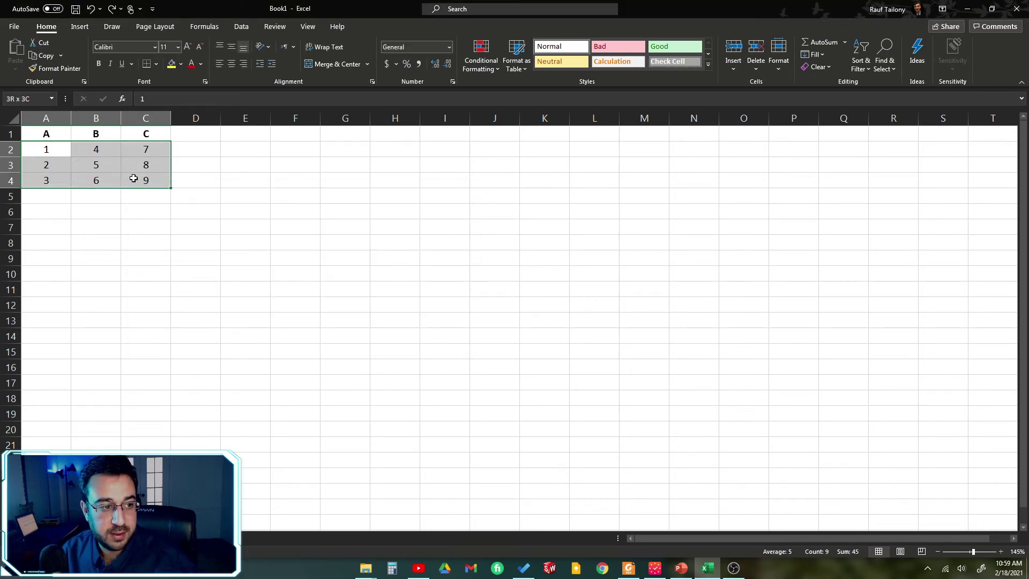
pyautogui.click(481, 59)
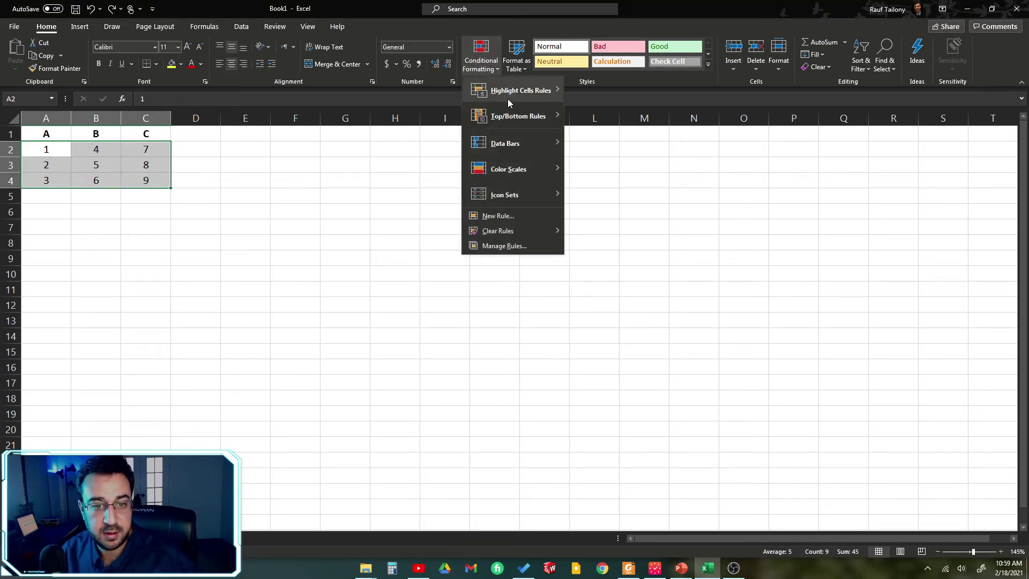
pyautogui.moveTo(505, 194)
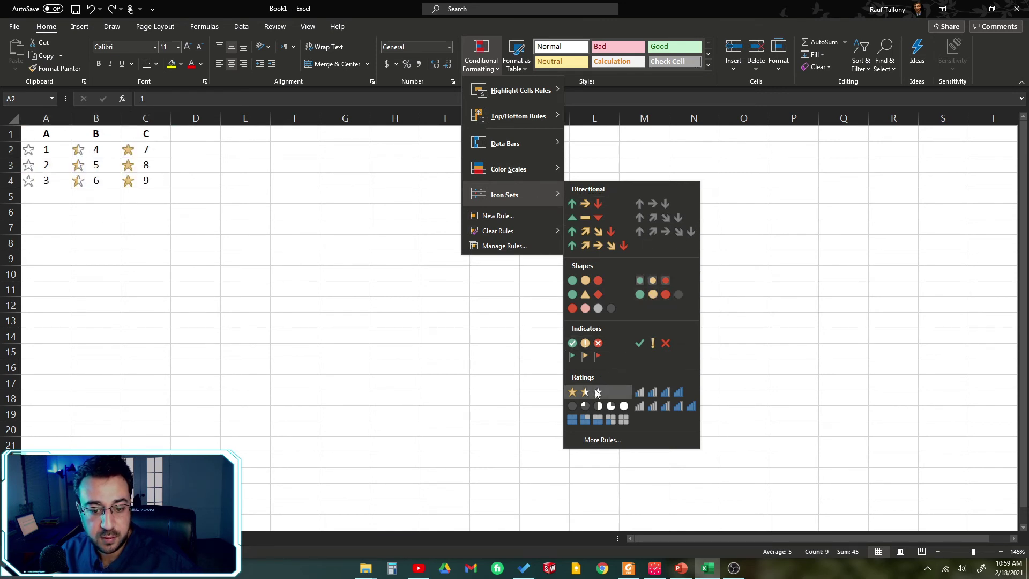
pyautogui.click(642, 299)
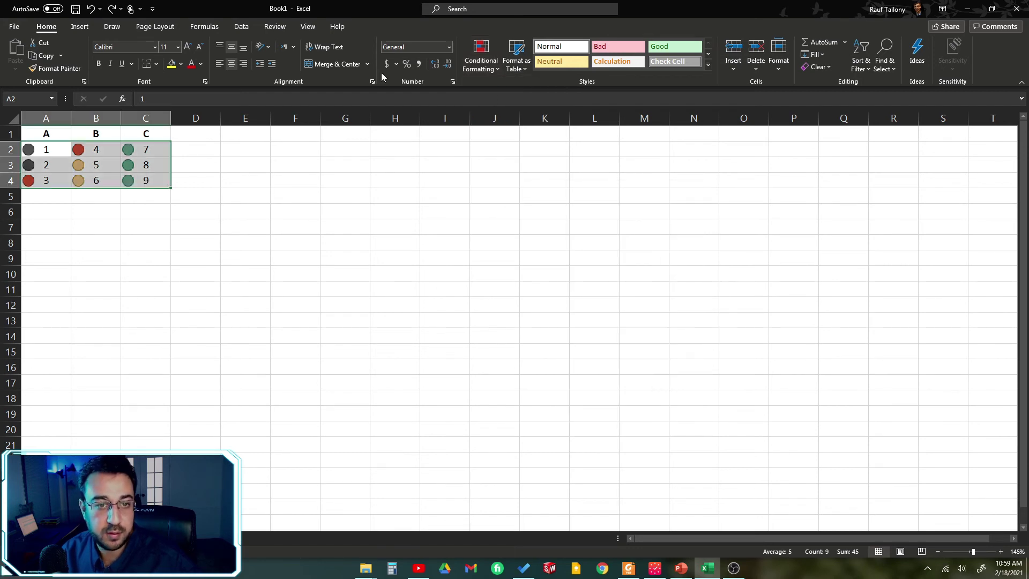
pyautogui.click(493, 66)
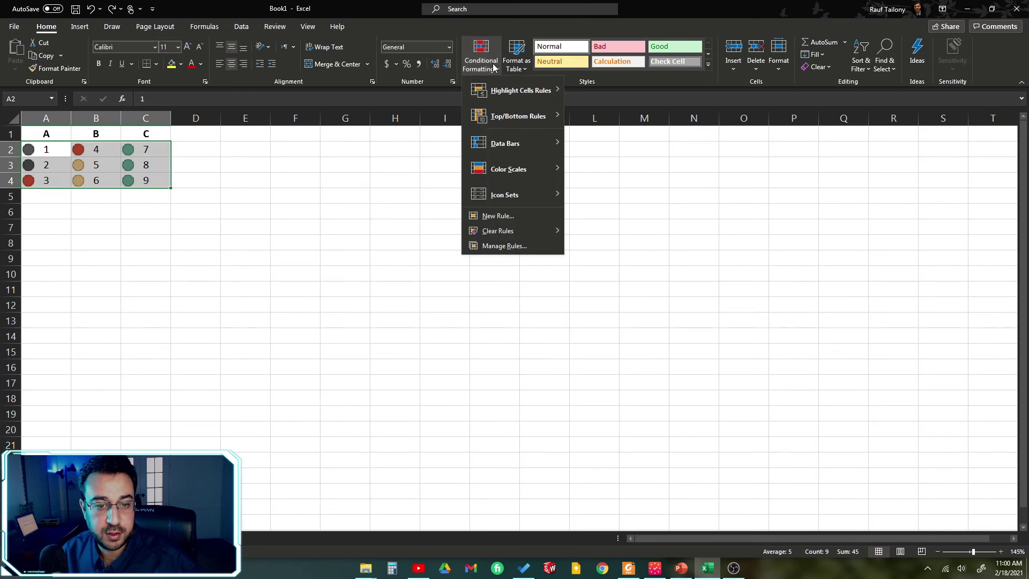
pyautogui.click(506, 246)
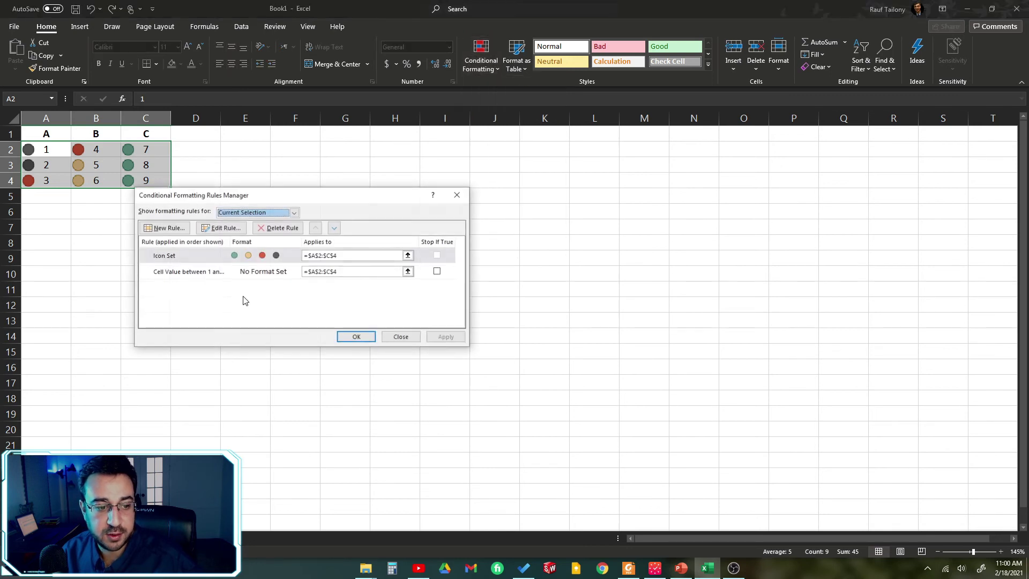
# - Edit the icon-set rule so the green circle's threshold is the Number 5
pyautogui.doubleClick(188, 261)
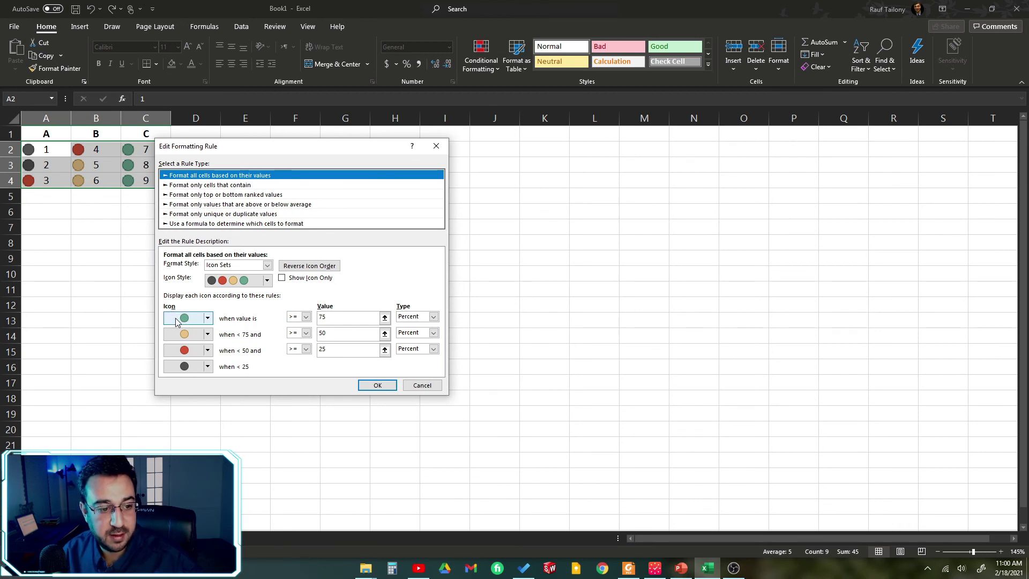
pyautogui.doubleClick(321, 320)
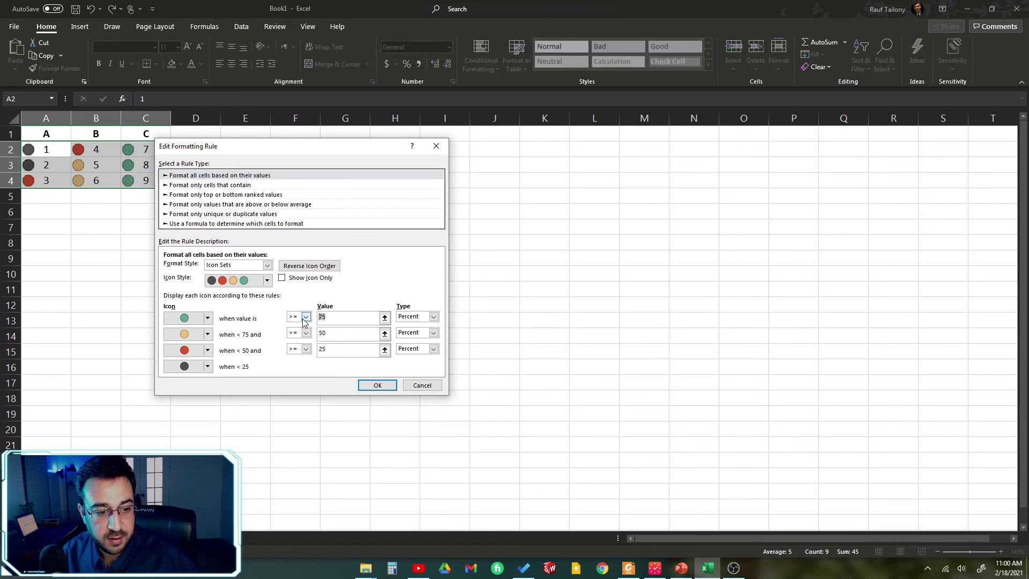
pyautogui.click(433, 317)
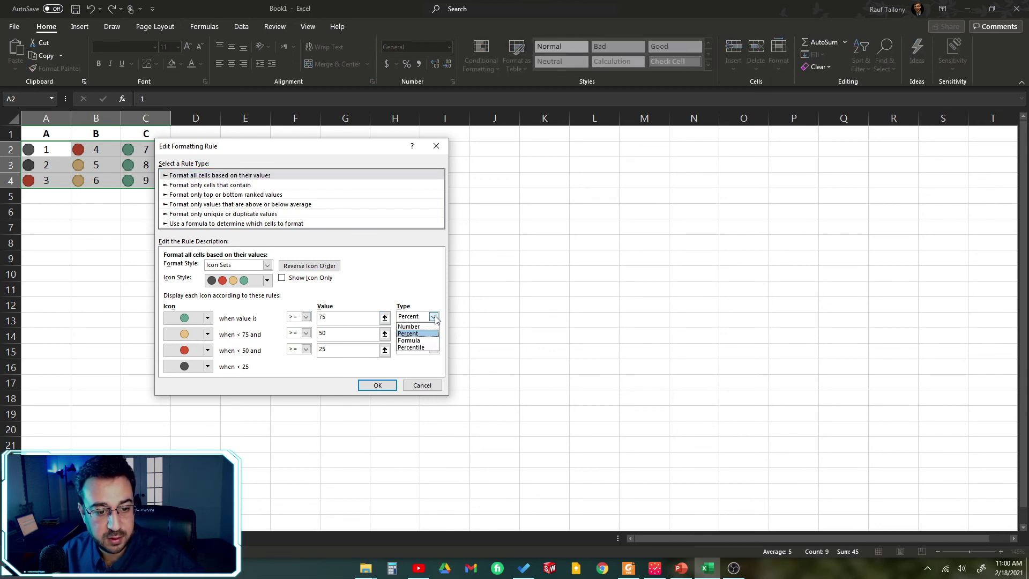
pyautogui.click(415, 324)
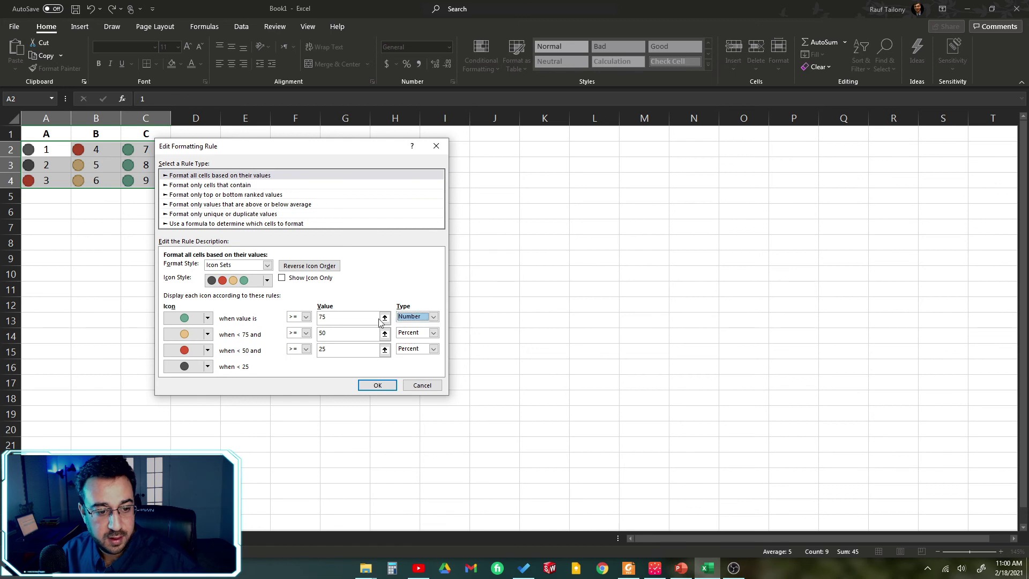
pyautogui.click(321, 317)
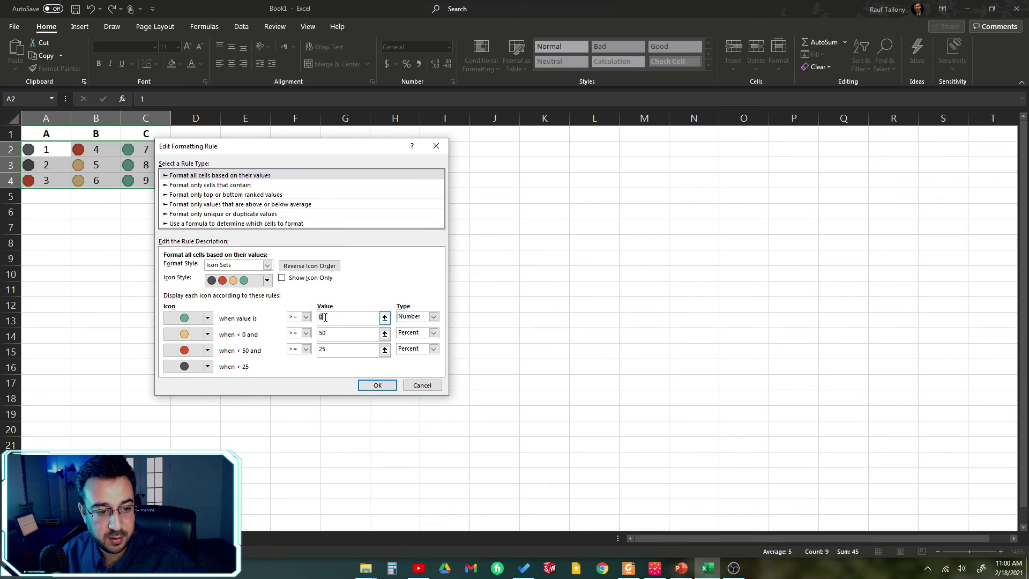
pyautogui.write('56')
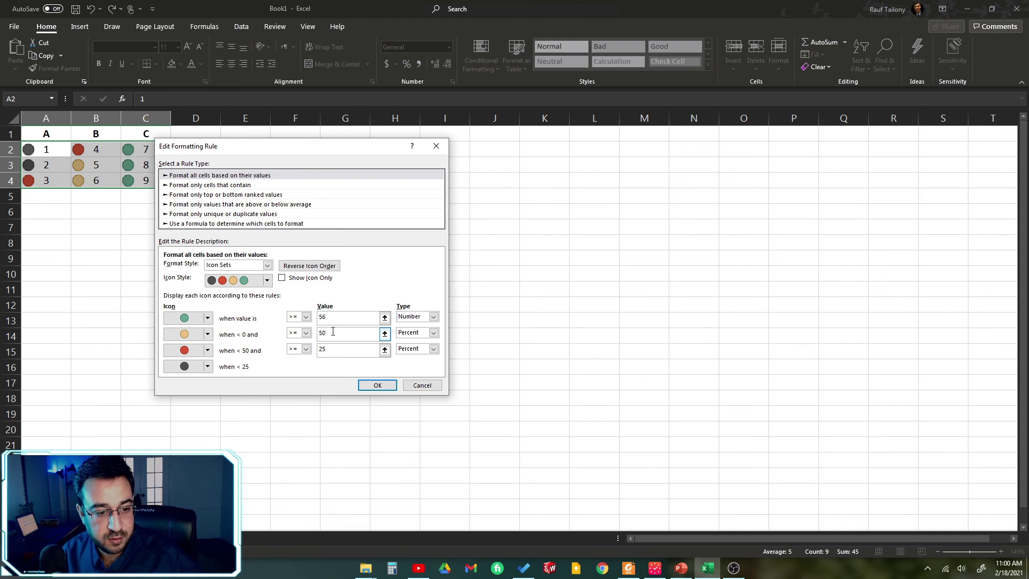
pyautogui.press('BackSpace')
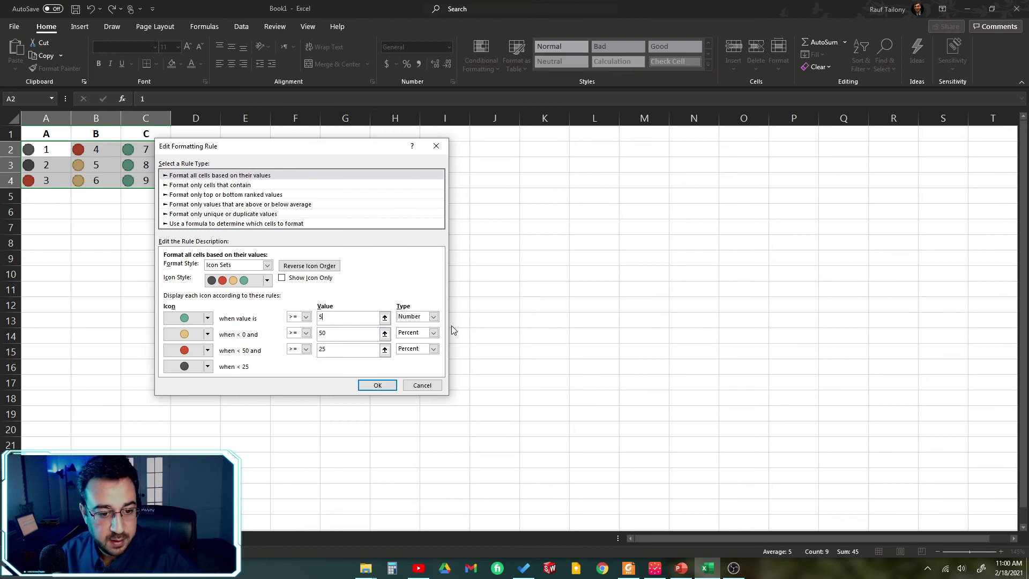
pyautogui.click(433, 333)
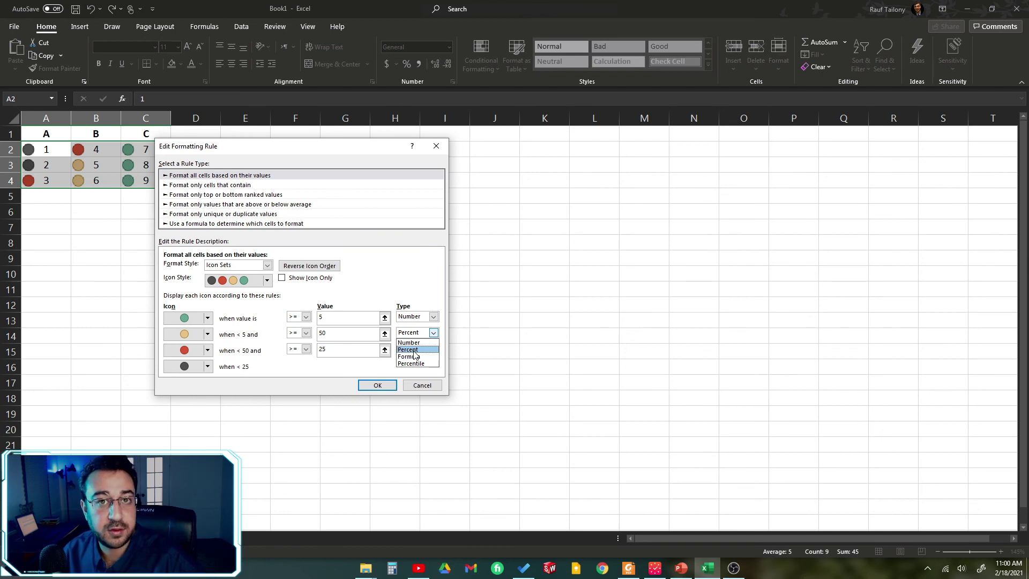
# - Set the yellow circle's threshold to Number >= 8, then select the red circle's 25
pyautogui.click(410, 343)
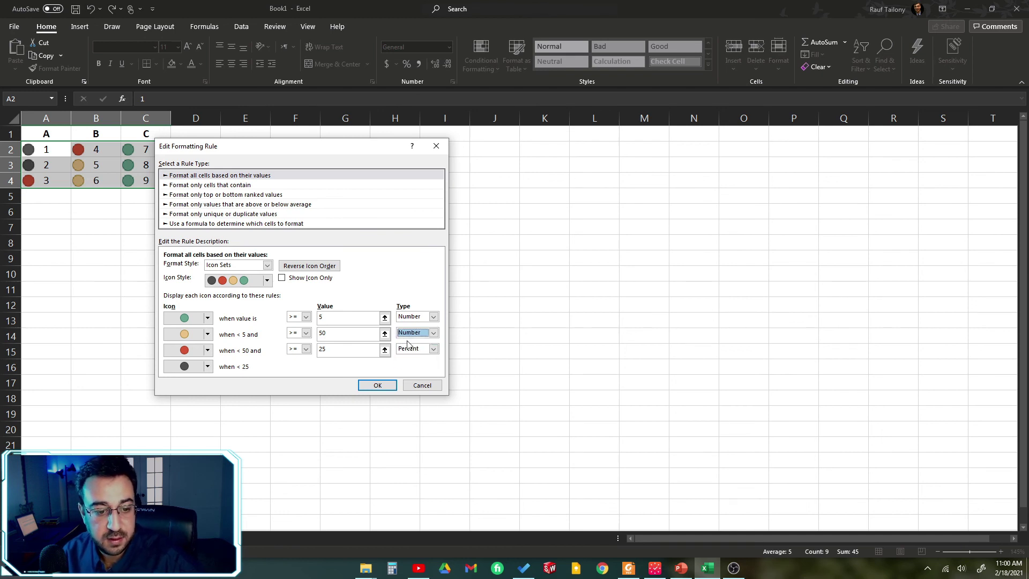
pyautogui.click(341, 334)
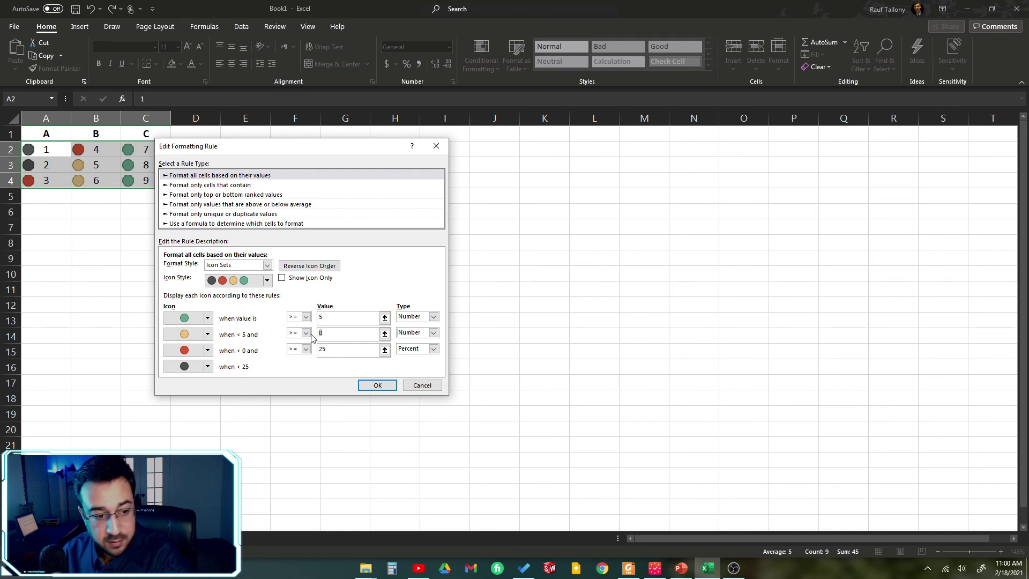
pyautogui.click(306, 333)
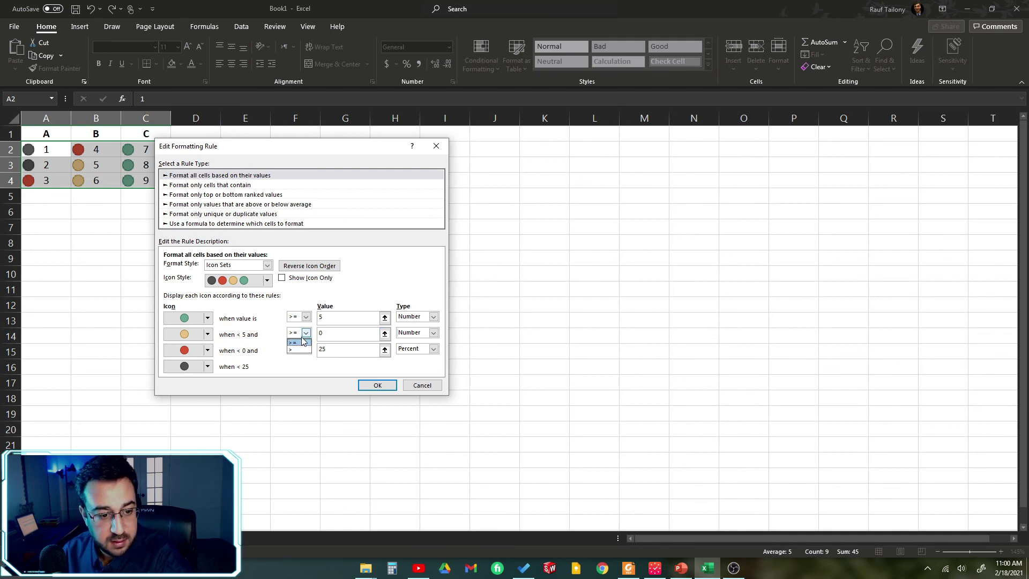
pyautogui.click(294, 342)
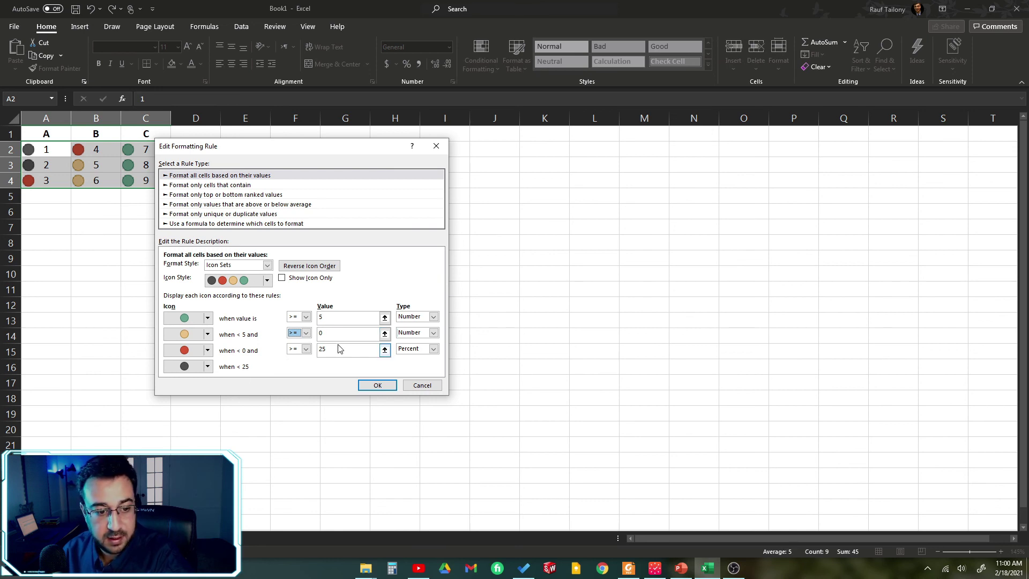
pyautogui.click(334, 336)
pyautogui.write('8')
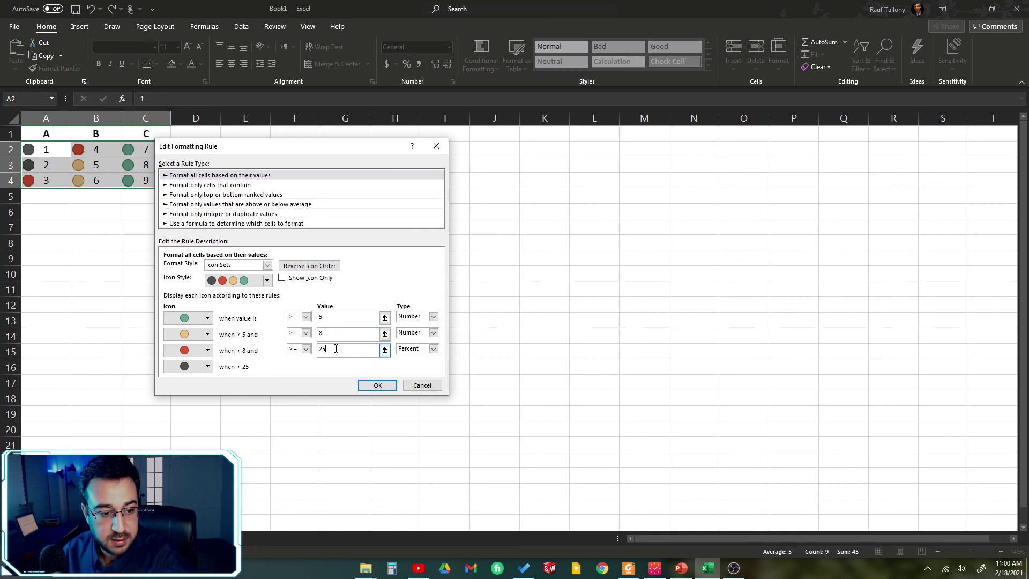
pyautogui.click(306, 349)
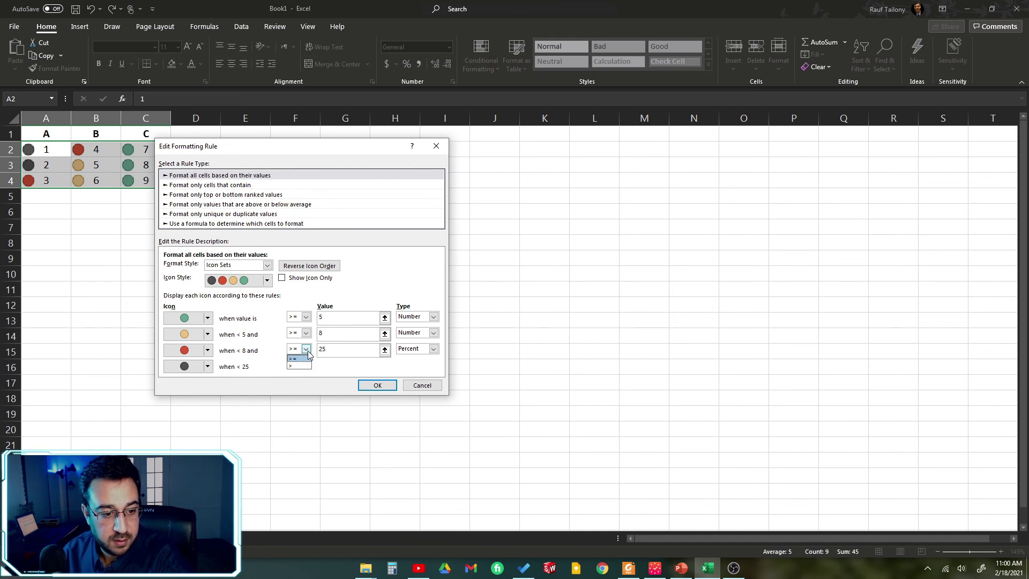
pyautogui.doubleClick(340, 348)
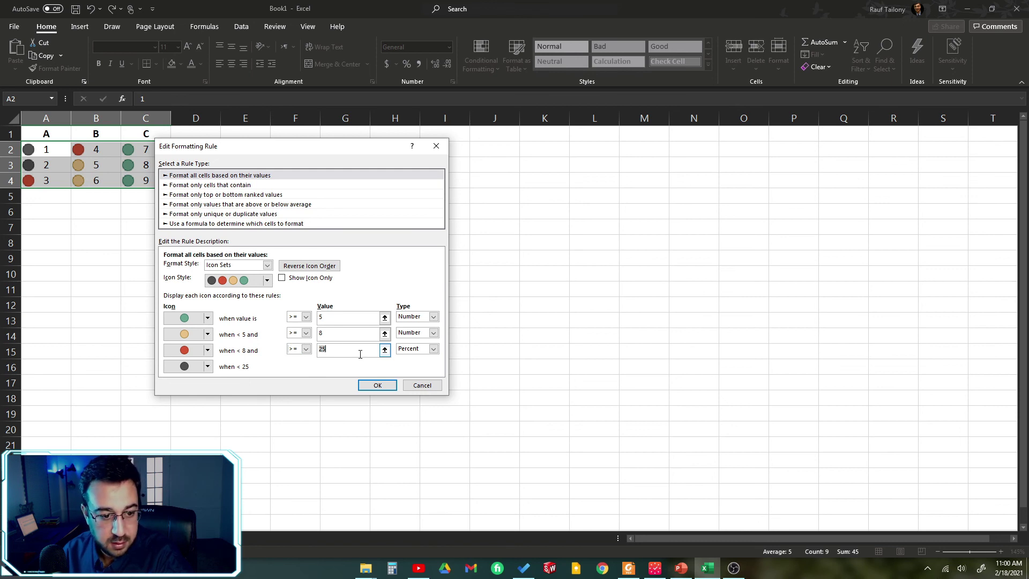